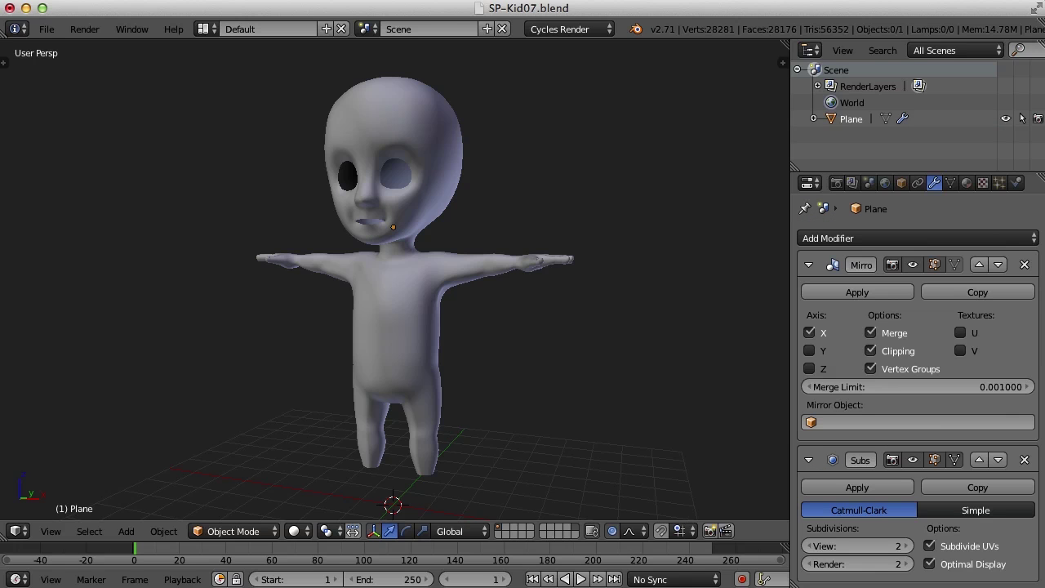
Zoom in on the kid's face and switch the mesh into Edit Mode.
scroll(420, 216, "up", 4)
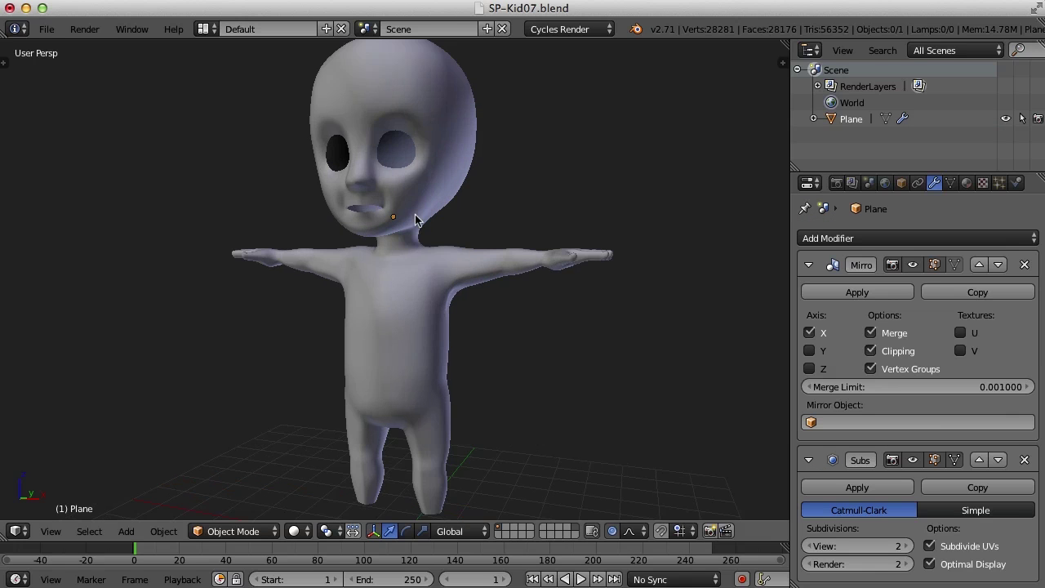
scroll(459, 364, "down", 5)
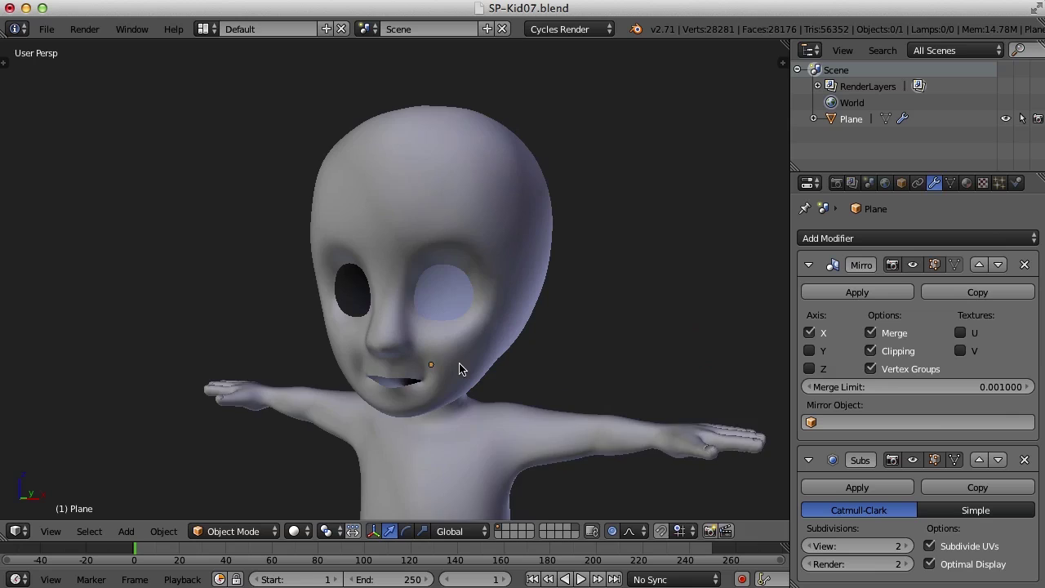
key("Tab")
scroll(458, 364, "up", 5)
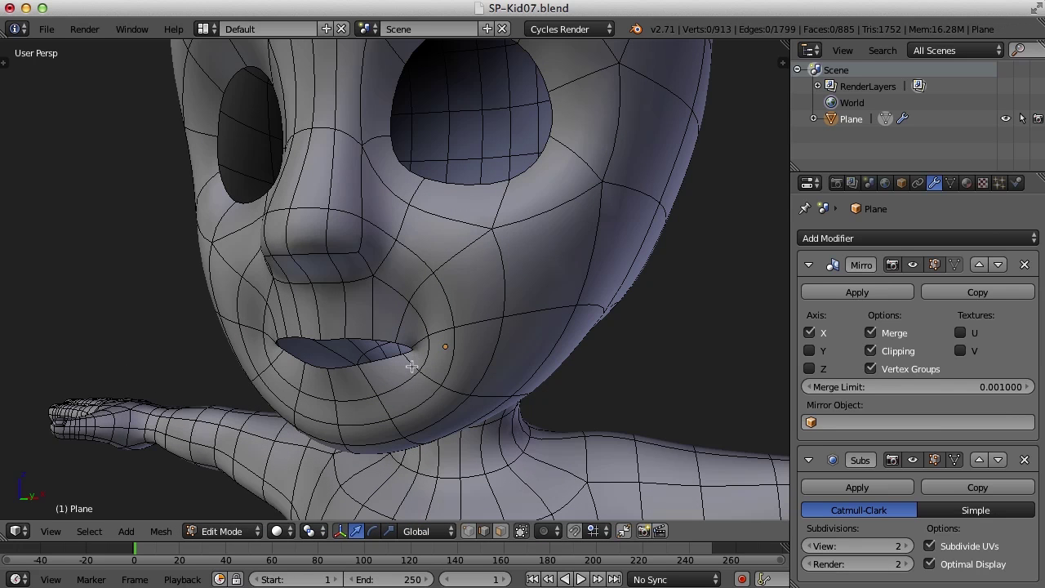
right_click(361, 337, "alt")
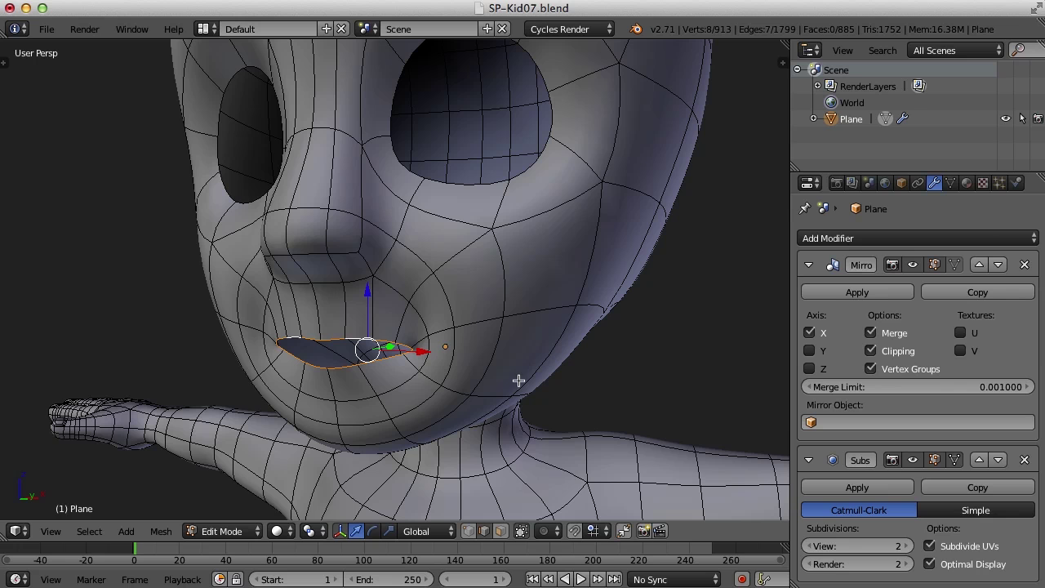
mouse_move(552, 373)
middle_mouse_down()
mouse_move(490, 348)
mouse_move(242, 323)
middle_mouse_up()
key("z")
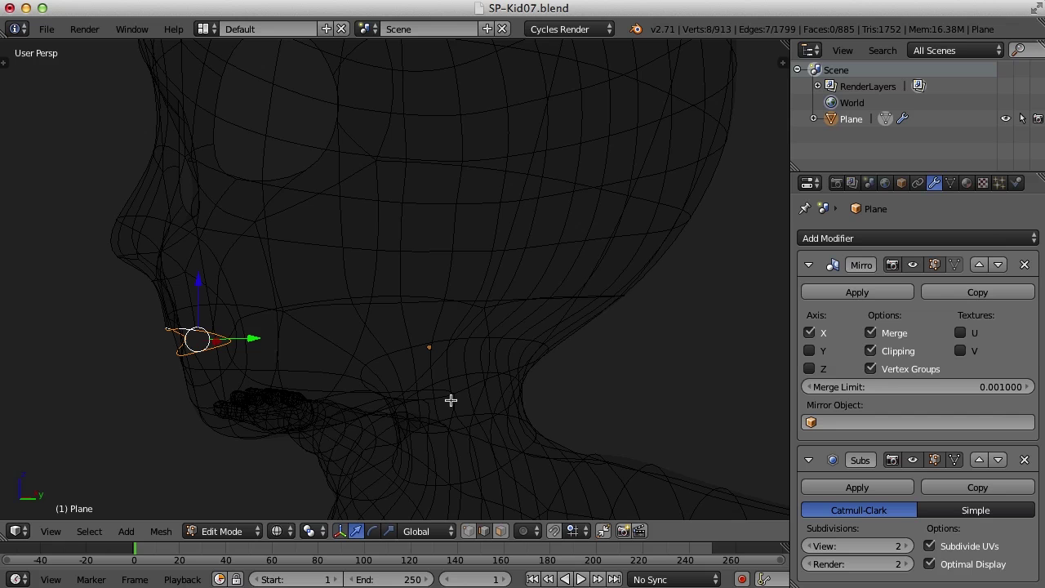
middle_click_drag(314, 339, 397, 360)
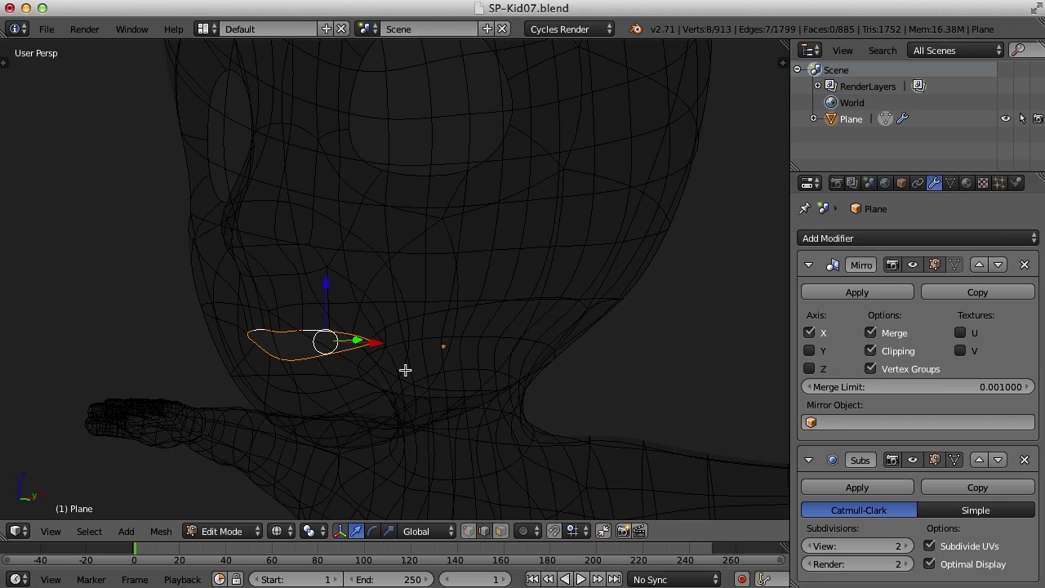
key("z")
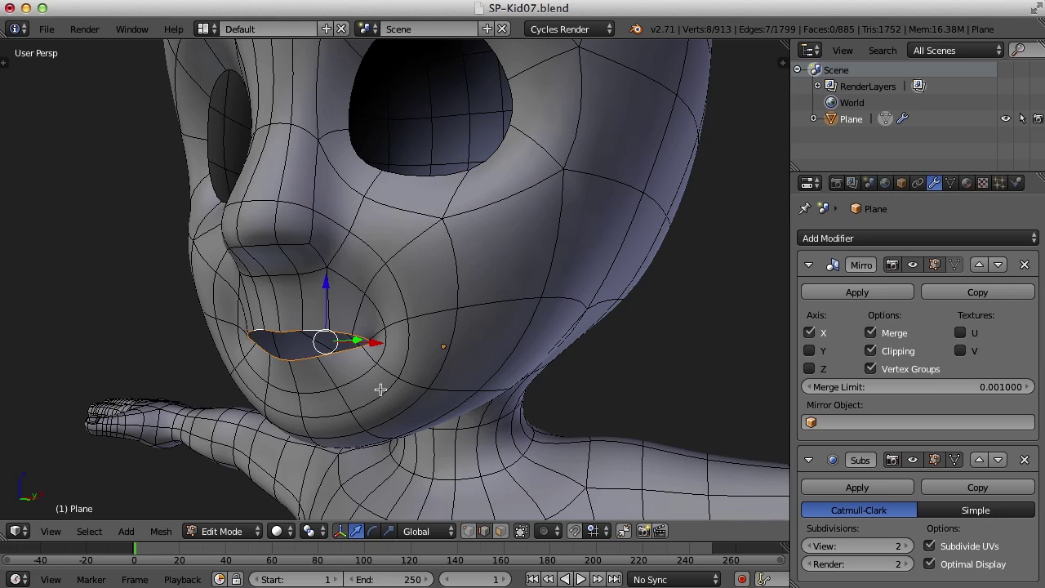
Switch to the character modeling layout and frame the head in top and right-side views.
left_click(203, 28)
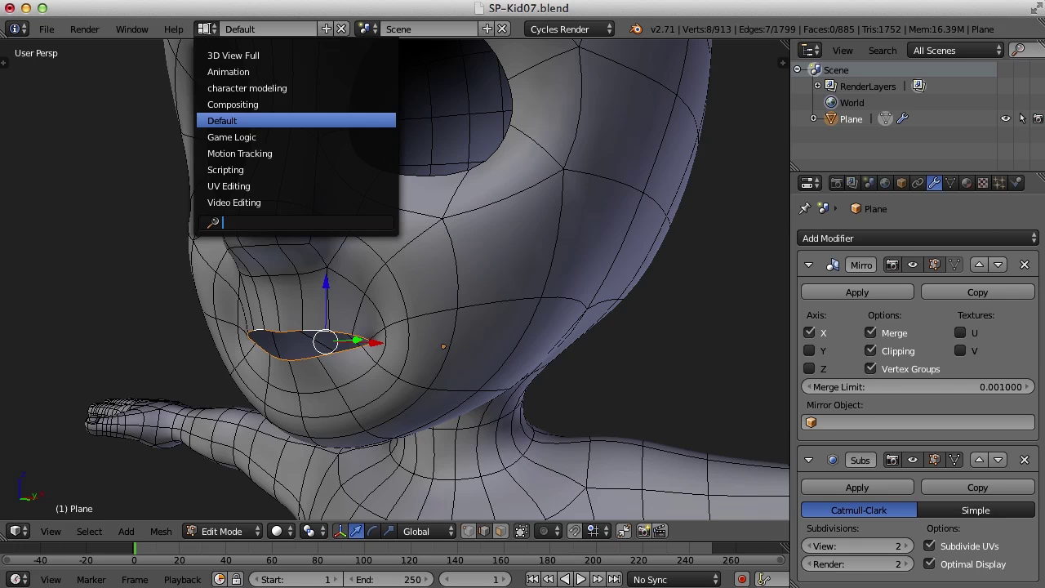
left_click(279, 88)
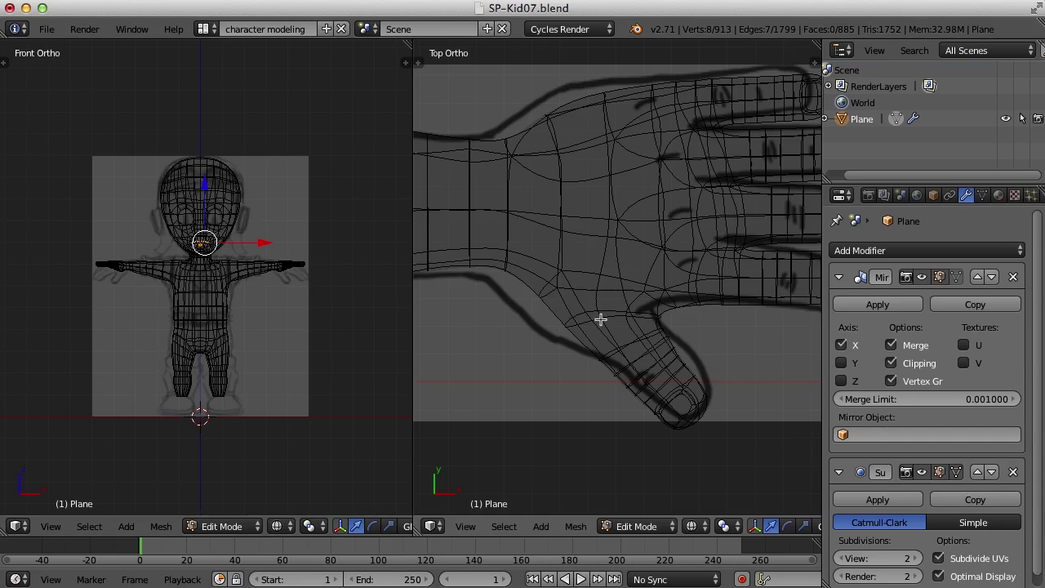
scroll(600, 319, "down", 6)
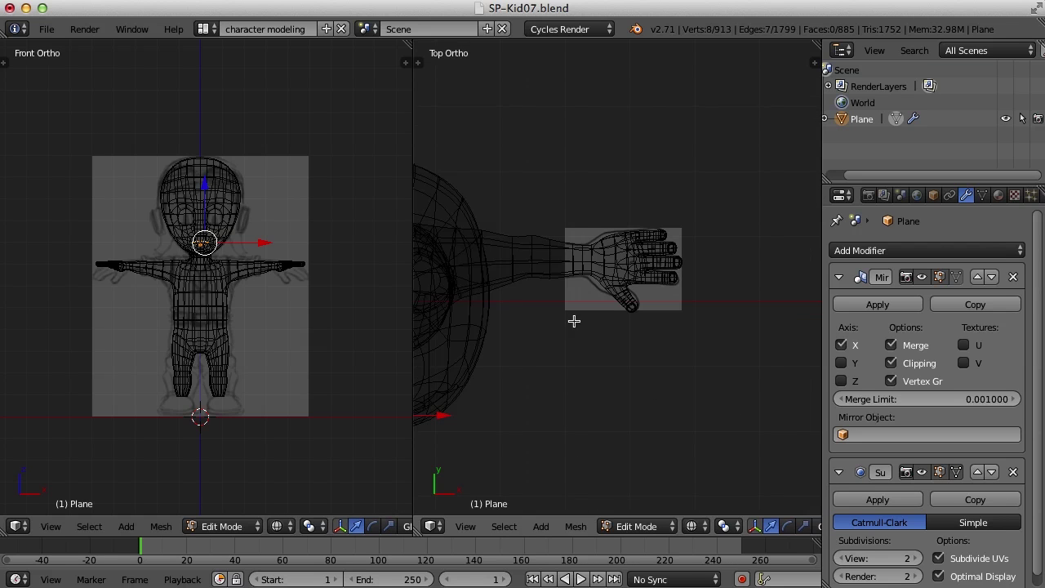
middle_click_drag(574, 321, 706, 321, "shift")
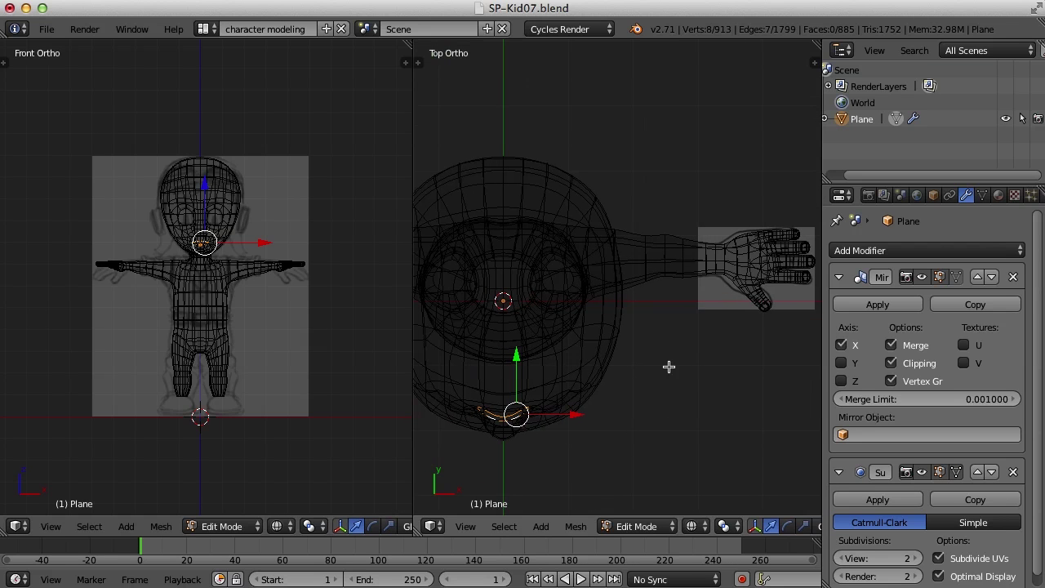
key("KP_3")
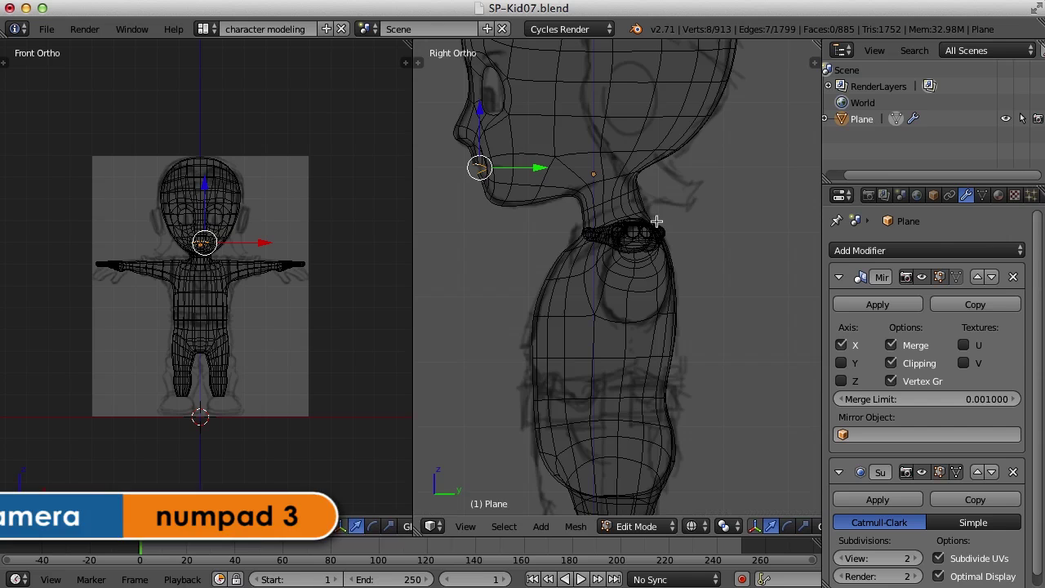
middle_click_drag(655, 222, 678, 355, "shift")
scroll(297, 310, "up", 8)
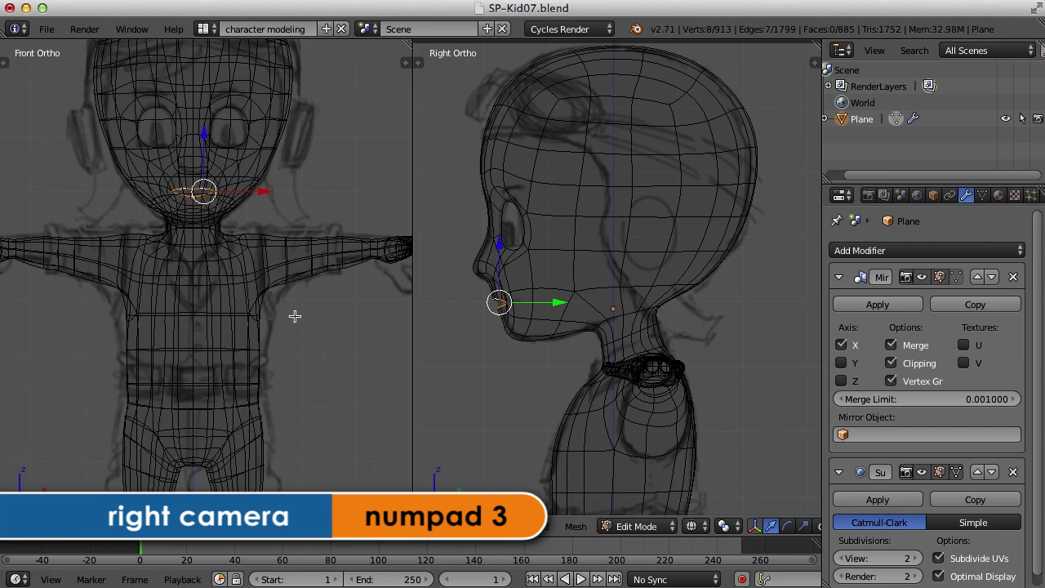
scroll(301, 249, "up", 5)
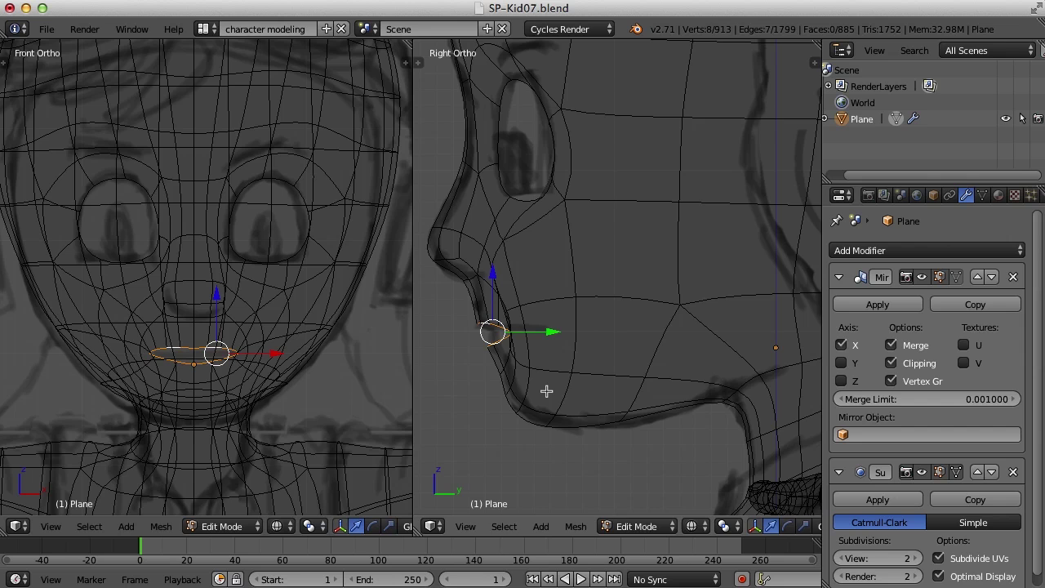
Extrude the mouth loop twice, adding two new rings around the opening.
key("e")
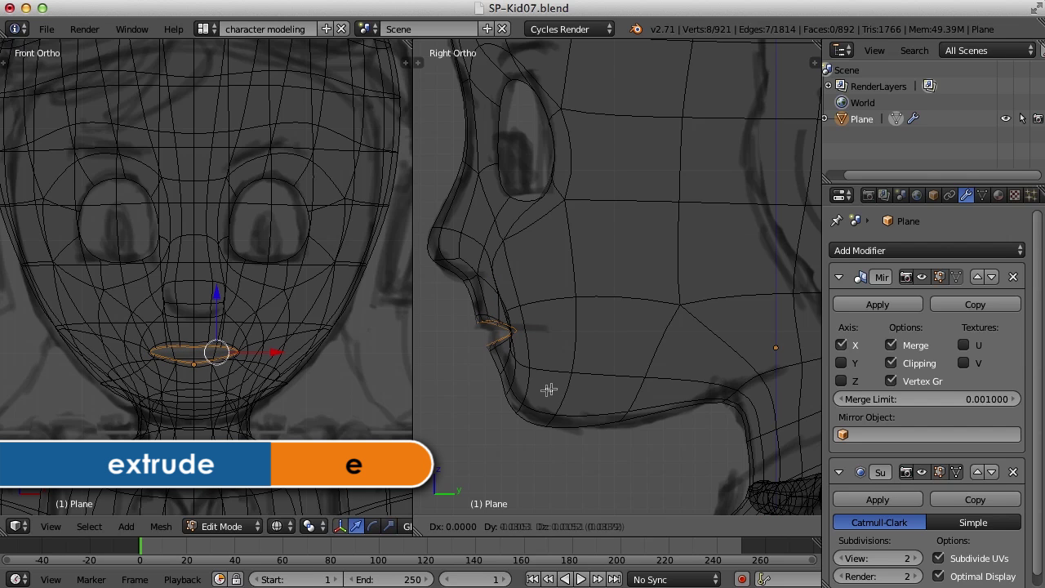
left_click(545, 387)
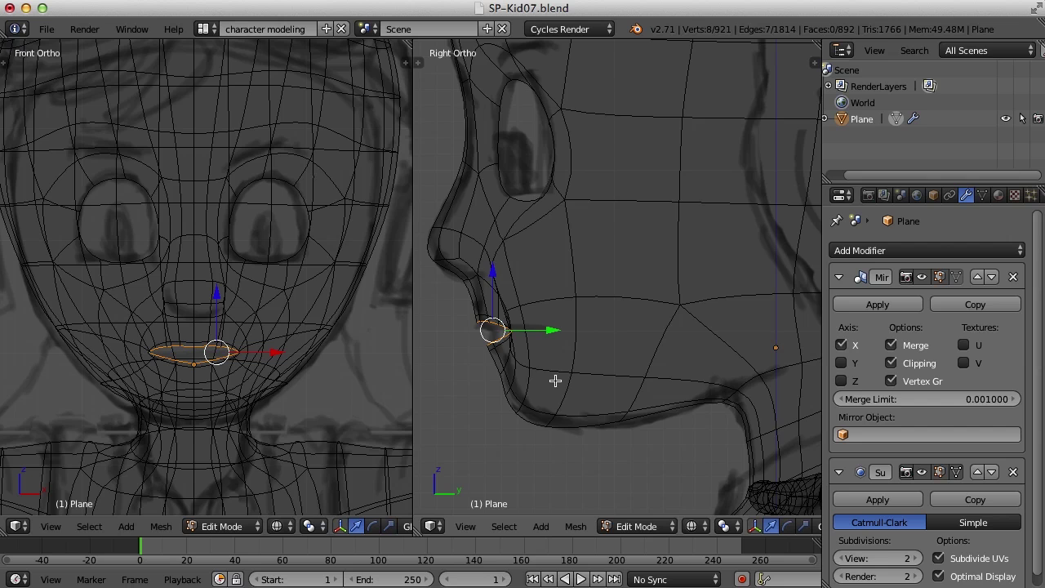
scroll(546, 371, "up", 2)
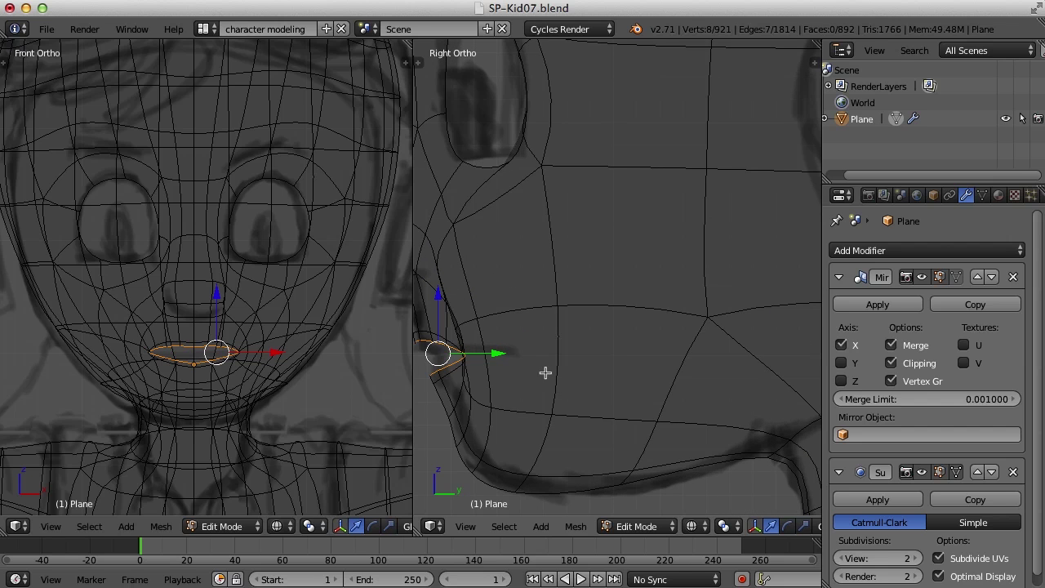
middle_click_drag(545, 372, 656, 373, "shift")
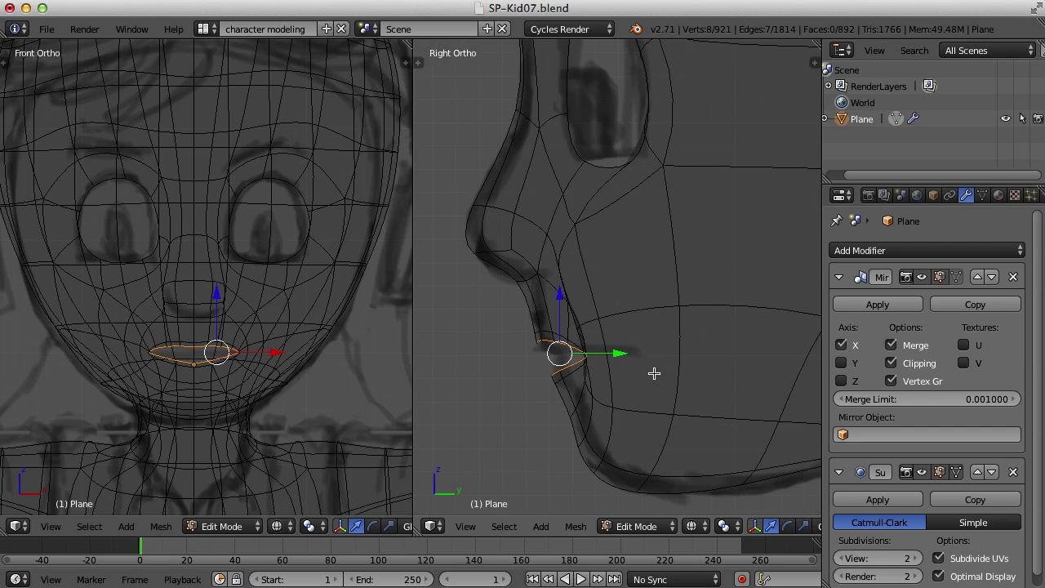
key("e")
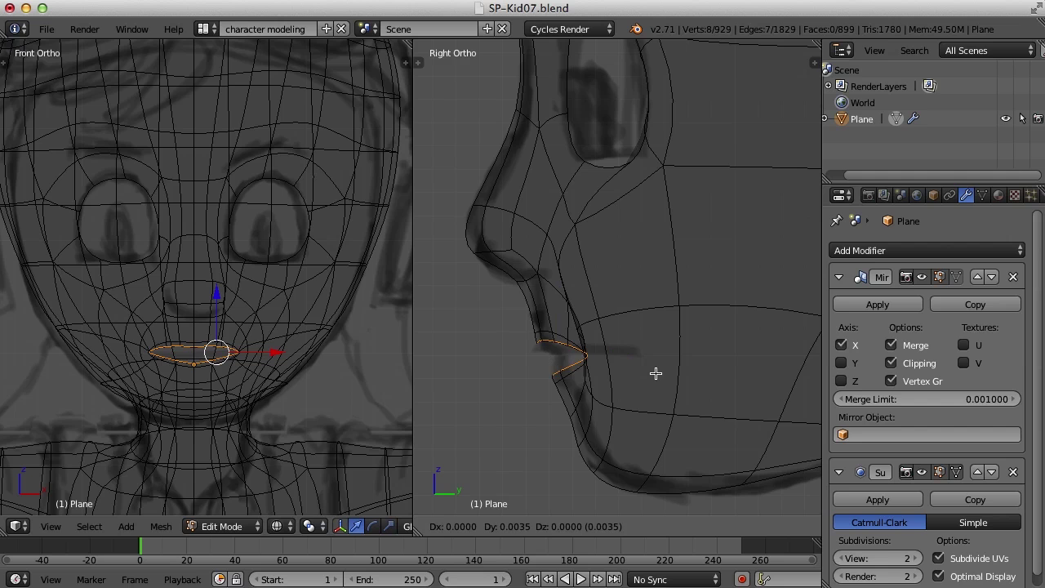
left_click(662, 374)
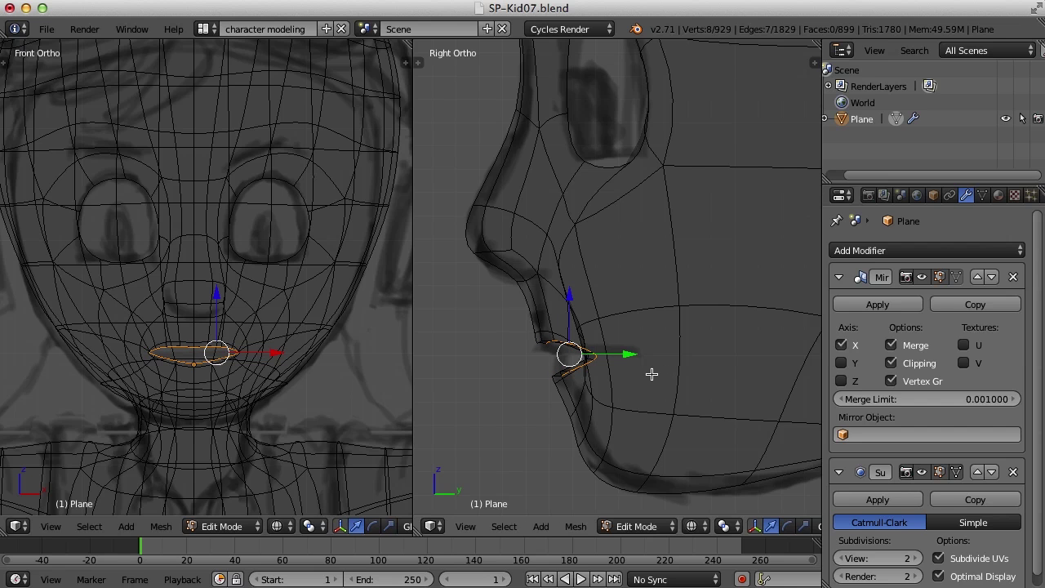
scroll(210, 365, "up", 2)
scroll(241, 375, "down", 3, "shift")
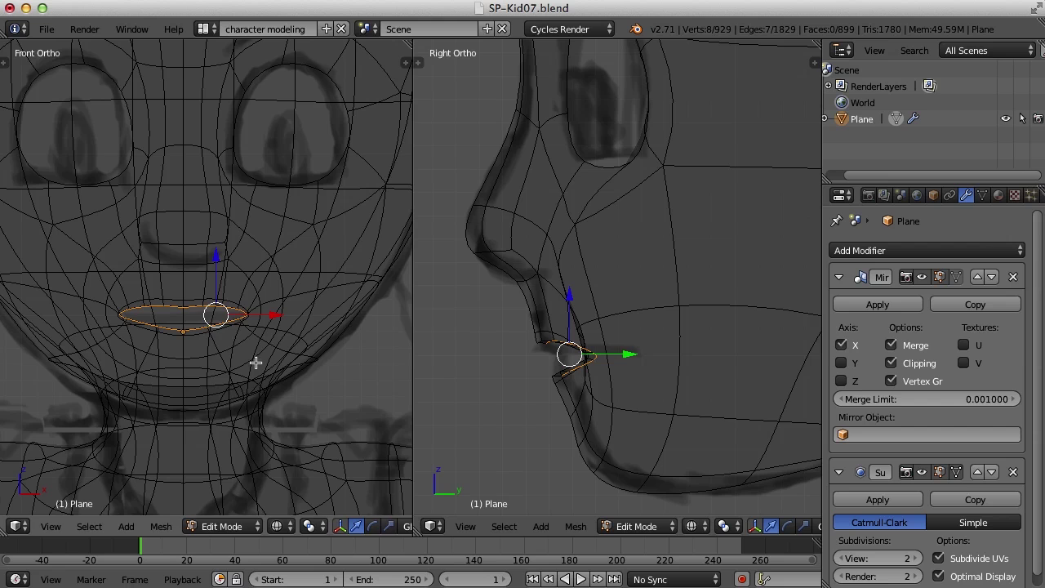
Enlarge the mouth loop, tilt it forward and narrow its depth into a lip shape.
key("s")
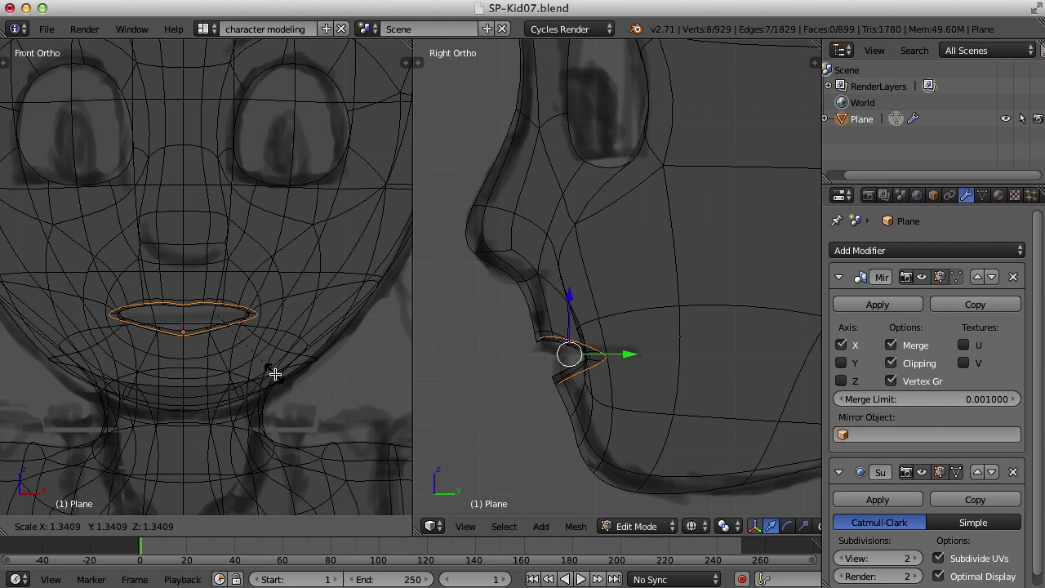
left_click(292, 378)
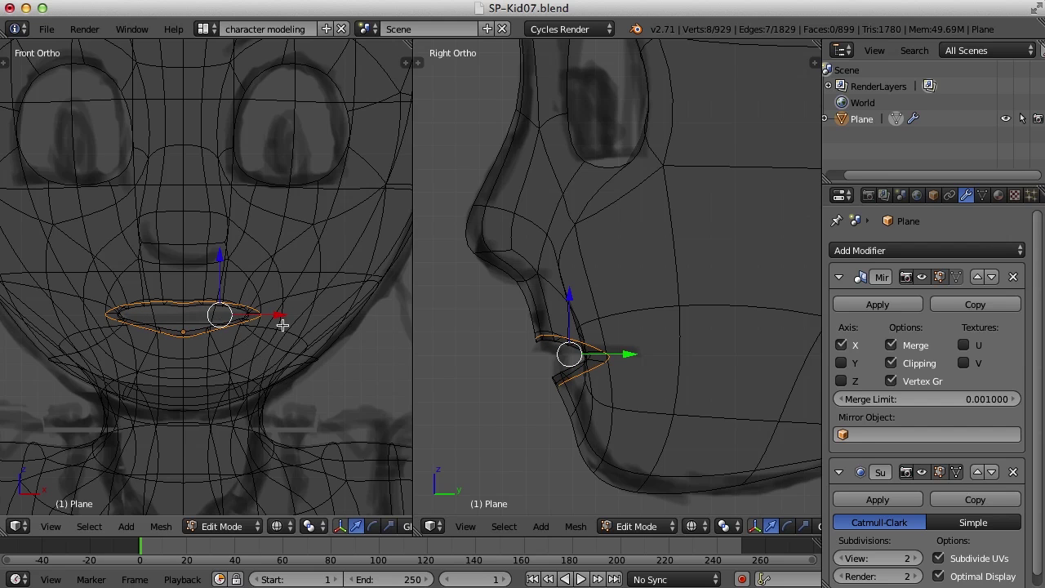
left_click_drag(281, 314, 616, 425)
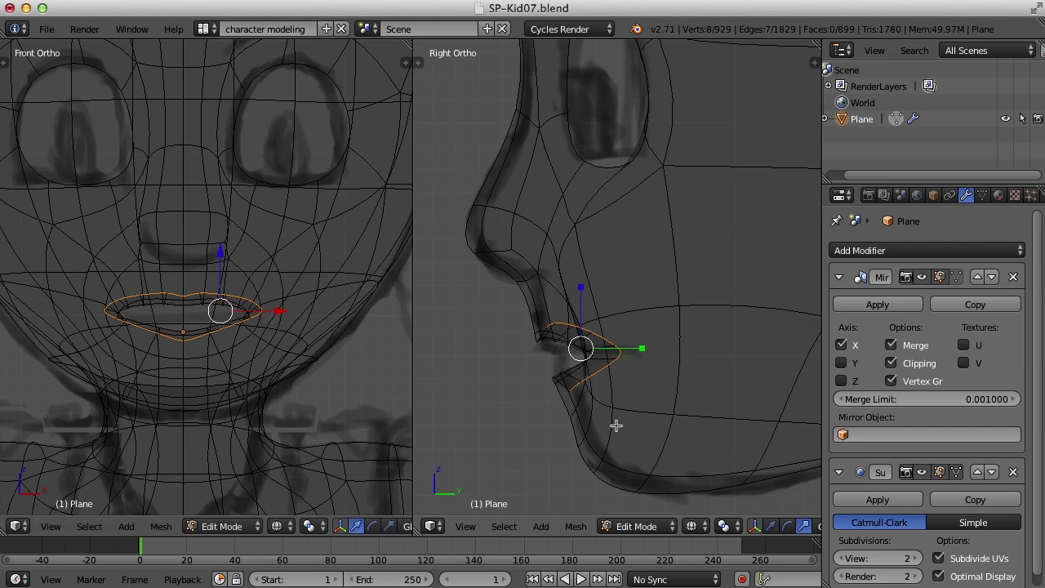
left_click_drag(644, 350, 630, 348)
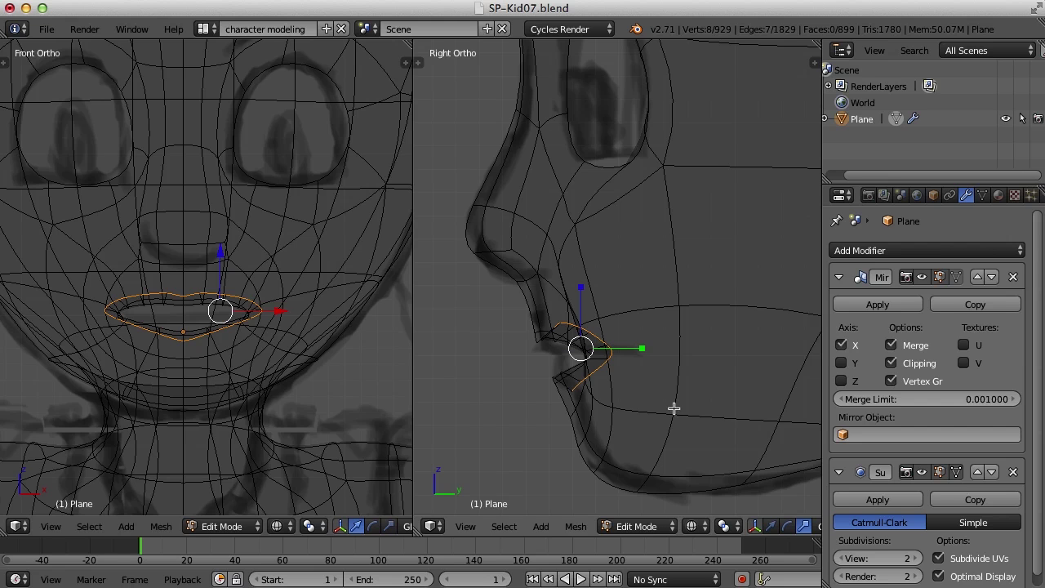
scroll(243, 328, "up", 3)
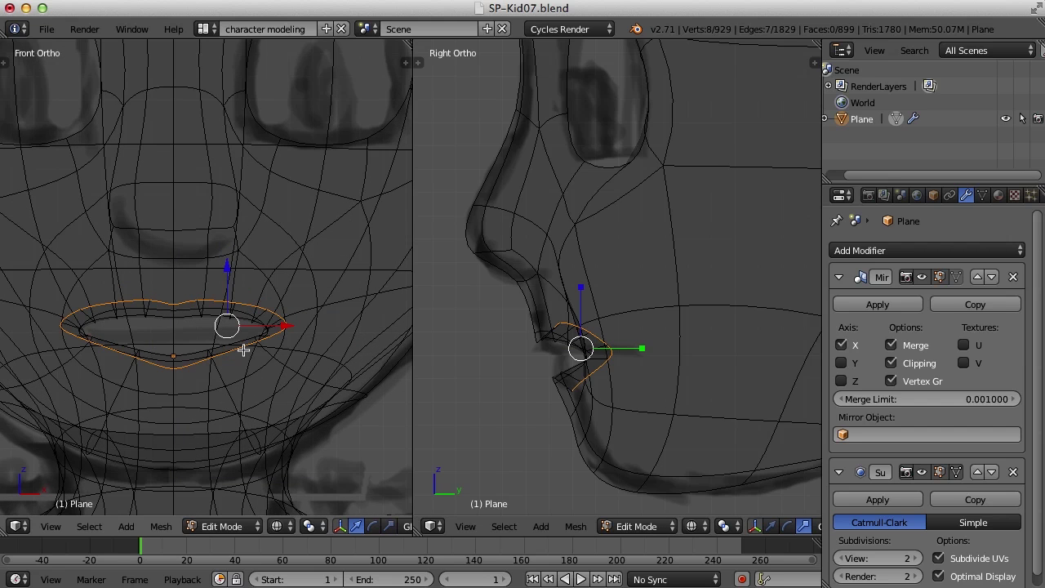
scroll(251, 342, "up", 3, "ctrl")
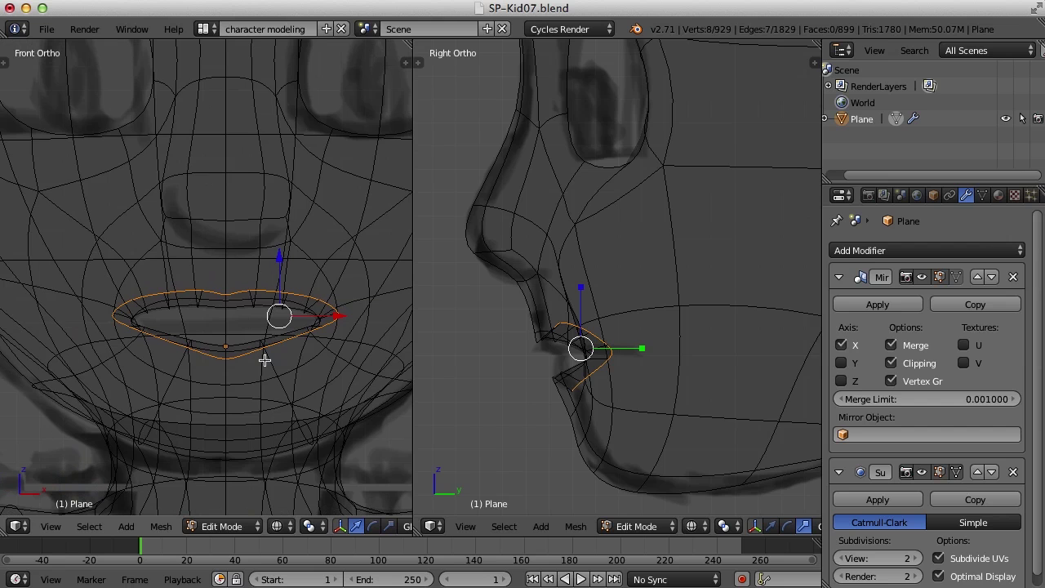
In vertex mode, push an upper-lip vertex near the mouth corner outward.
key("ctrl+Tab")
left_click(265, 360)
right_click(360, 321)
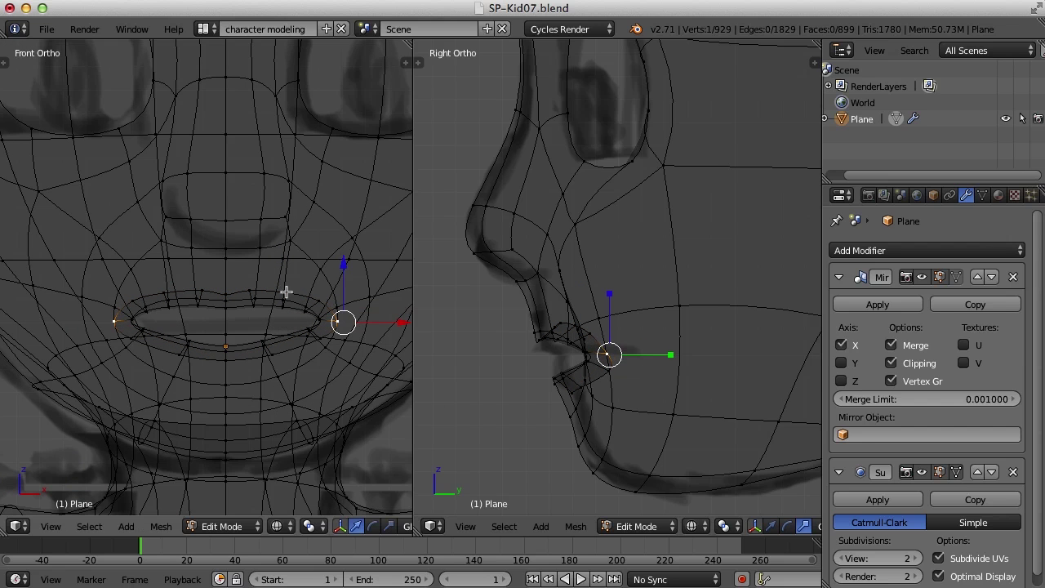
right_click(249, 288)
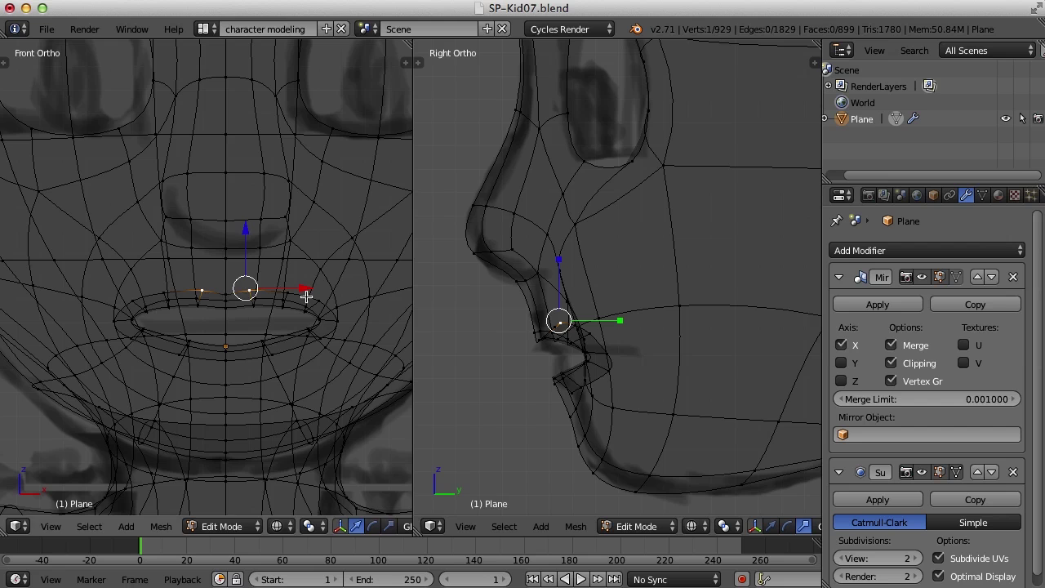
key("g")
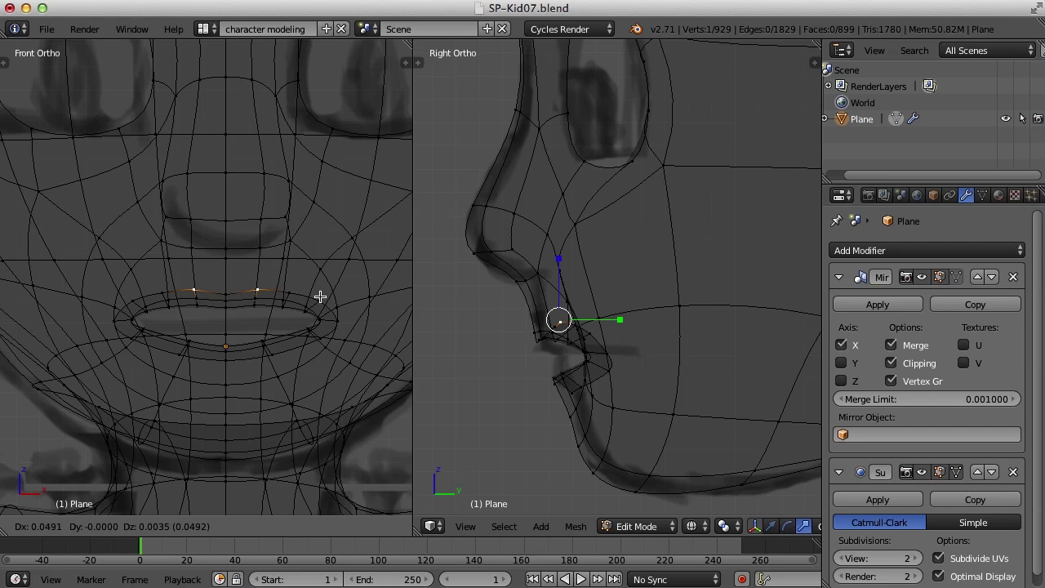
left_click(319, 295)
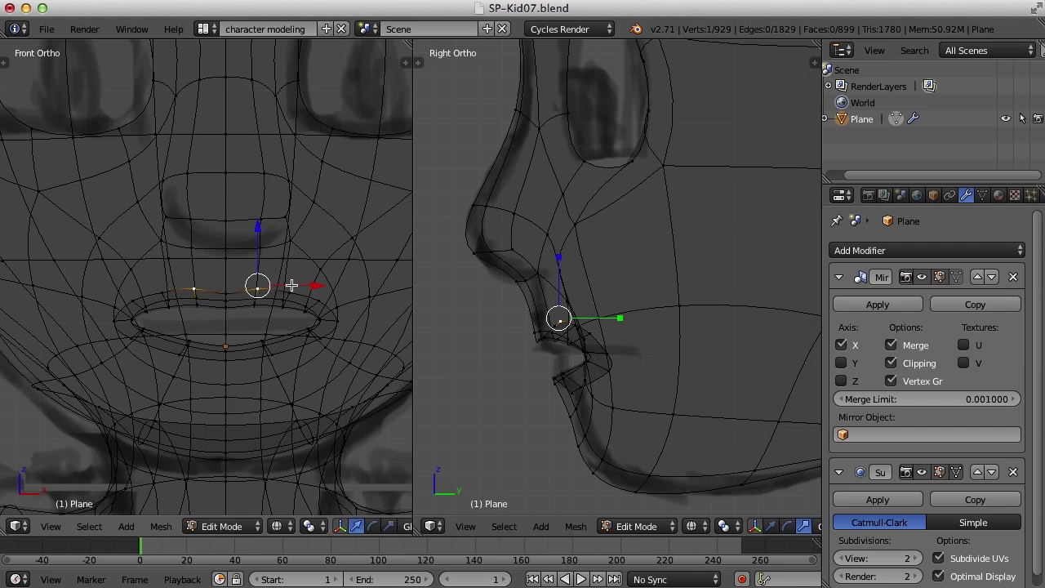
Raise the upper lip's centre vertex, move another lip vertex up and outward, and reselect the lip loop.
right_click(227, 294)
left_click_drag(227, 241, 231, 226)
right_click(289, 293)
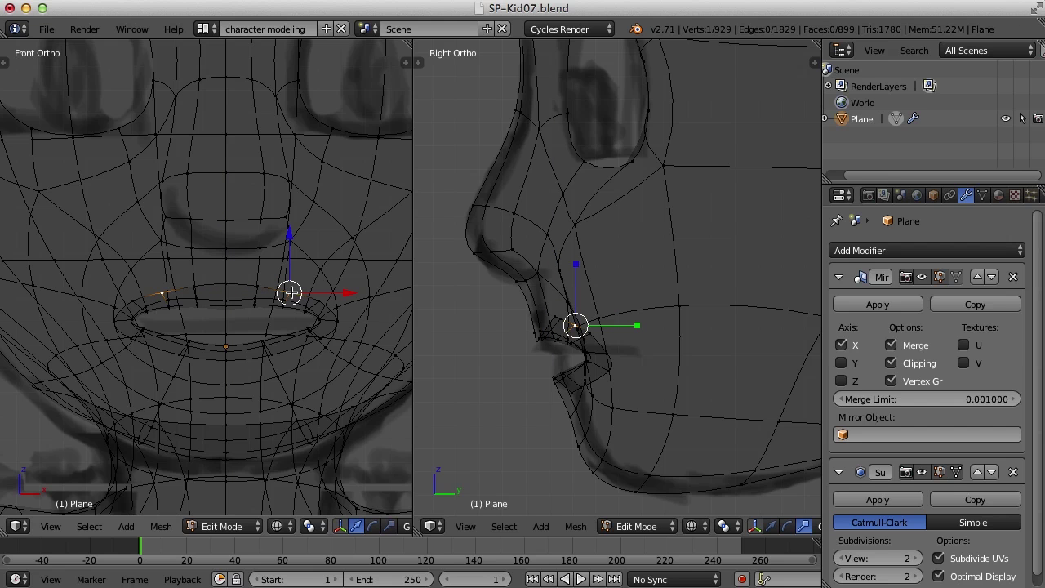
left_click_drag(303, 288, 341, 308)
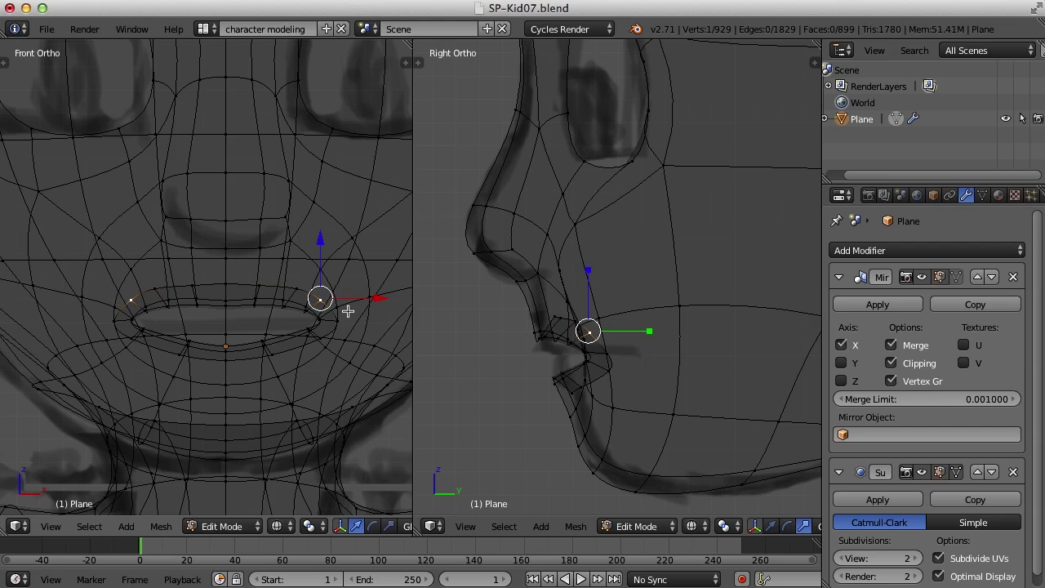
right_click(606, 349, "alt")
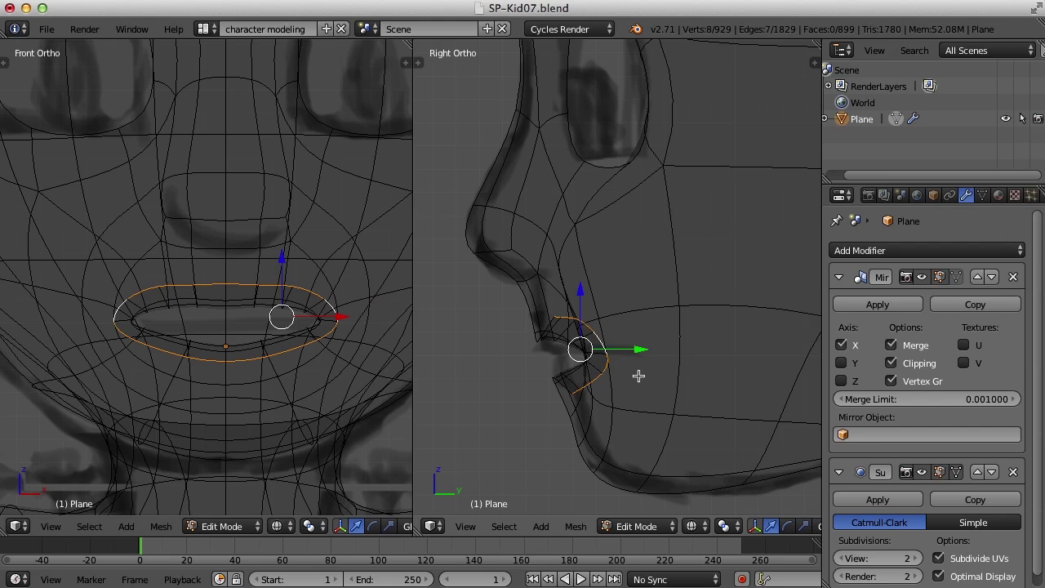
Extrude a new lip ring forward, then stretch it vertically, enlarge and widen it.
key("e")
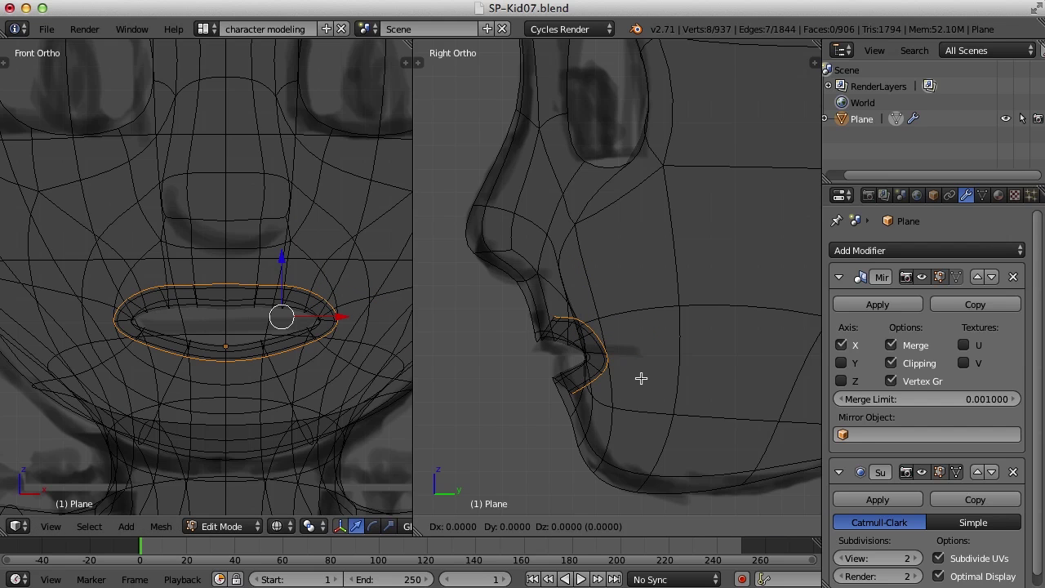
left_click(683, 373)
key("ctrl+alt+s")
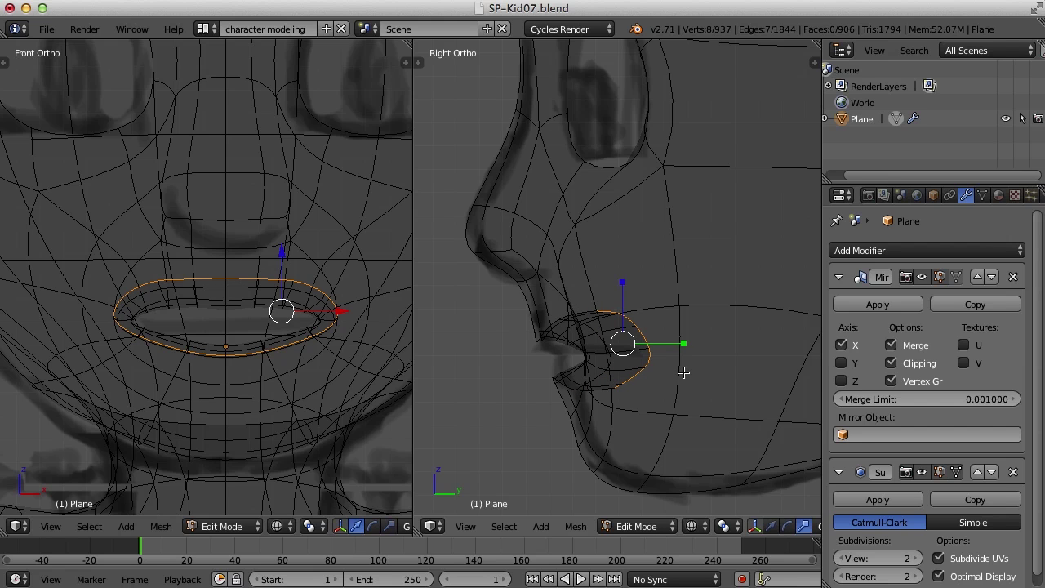
left_click_drag(622, 280, 622, 251)
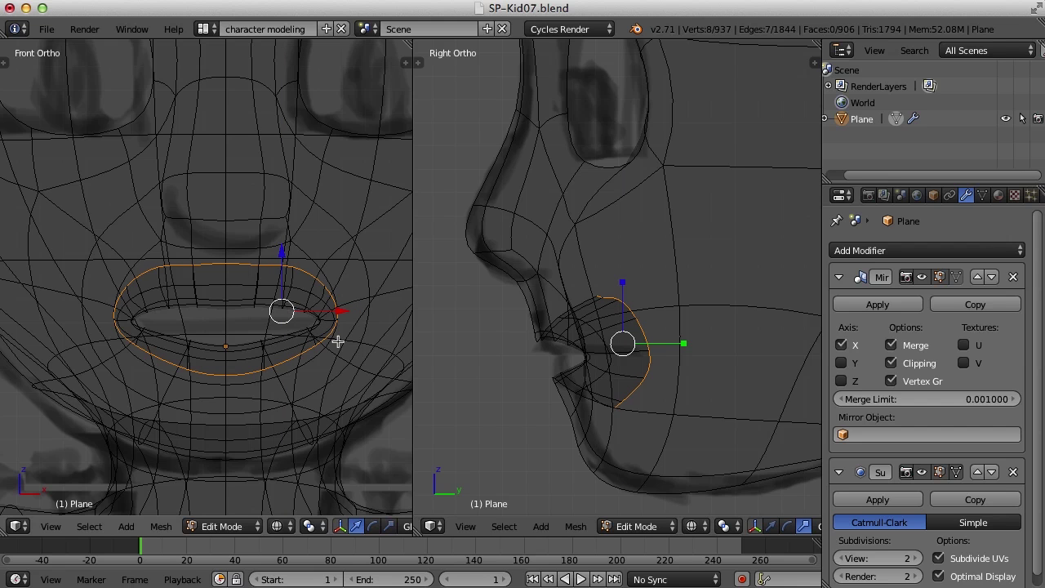
key("s")
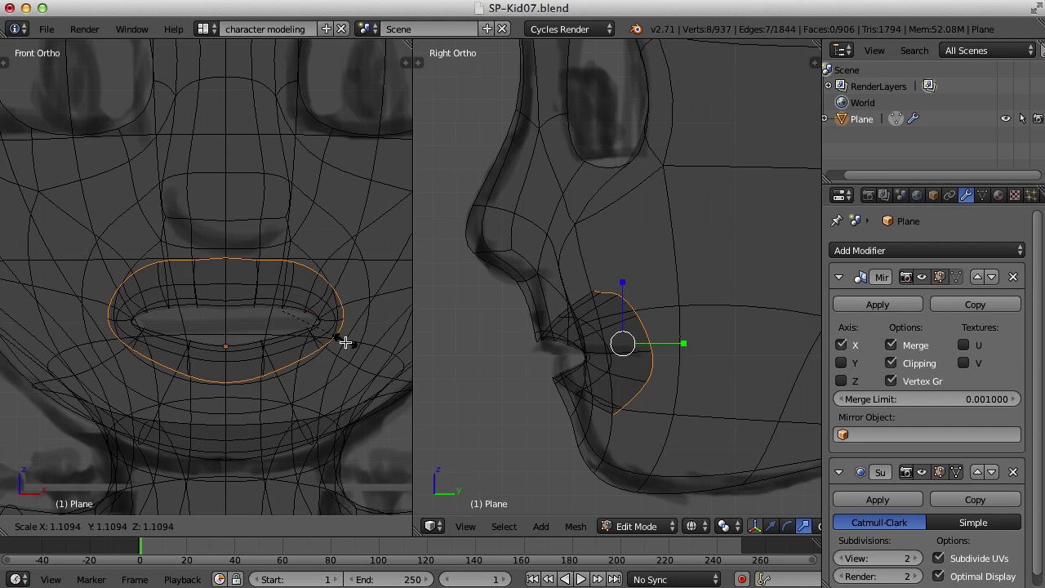
left_click(345, 343)
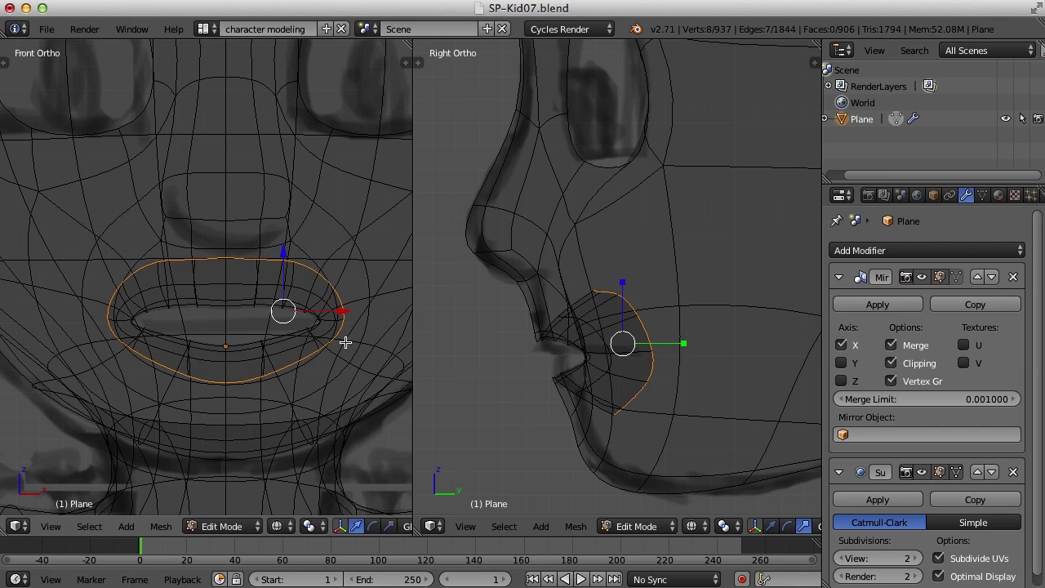
key("g")
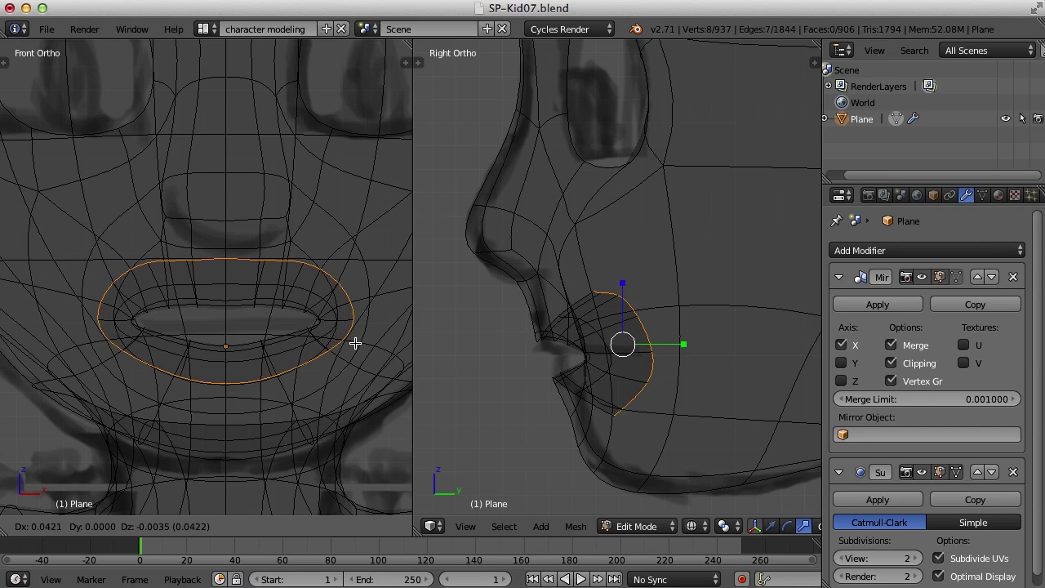
left_click(356, 344)
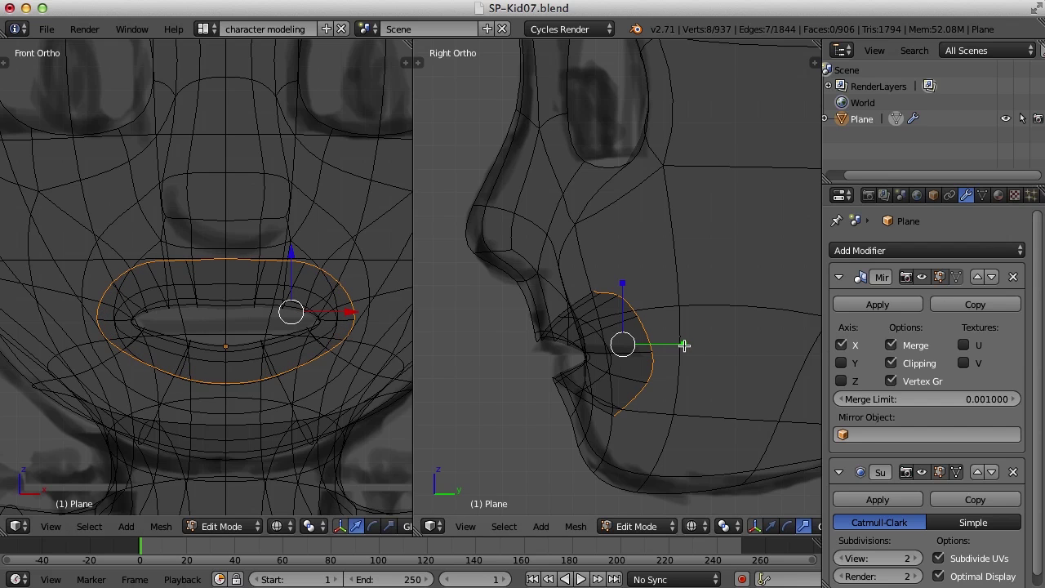
key("s")
key("y")
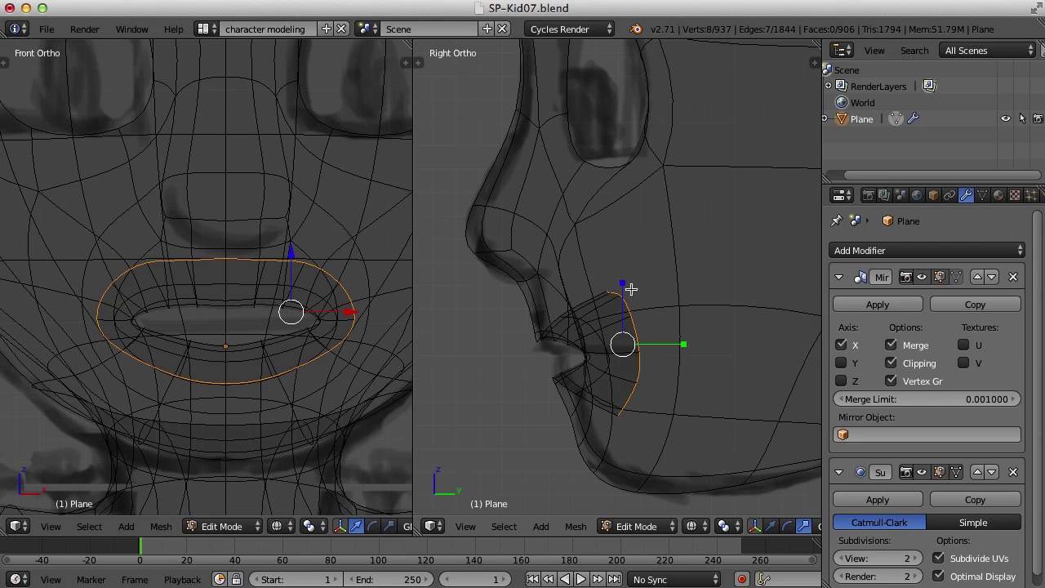
key("z")
left_click(625, 279)
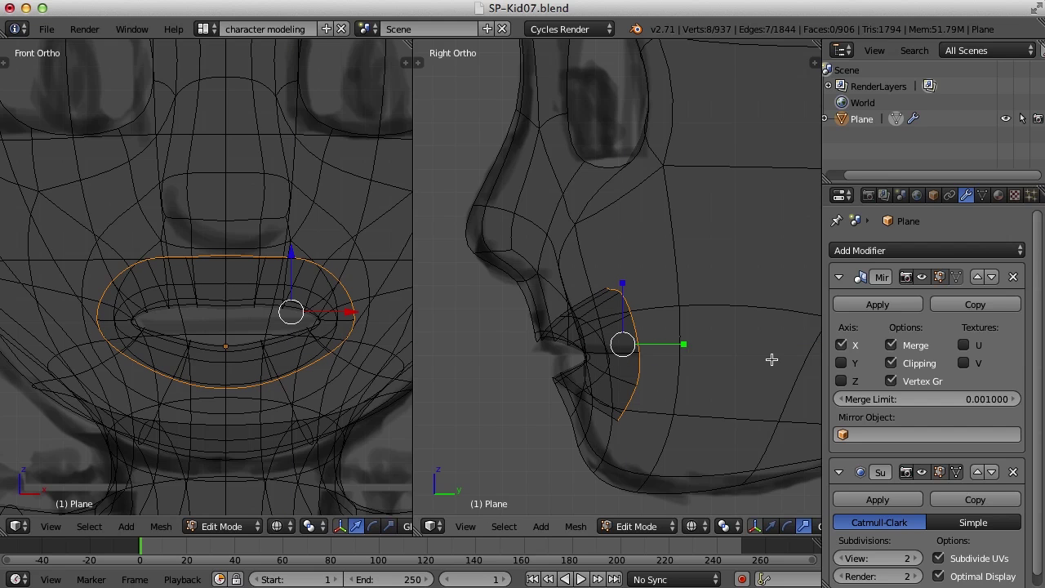
Extrude another lip ring, make it taller, narrow its depth and pull it slightly back.
key("e")
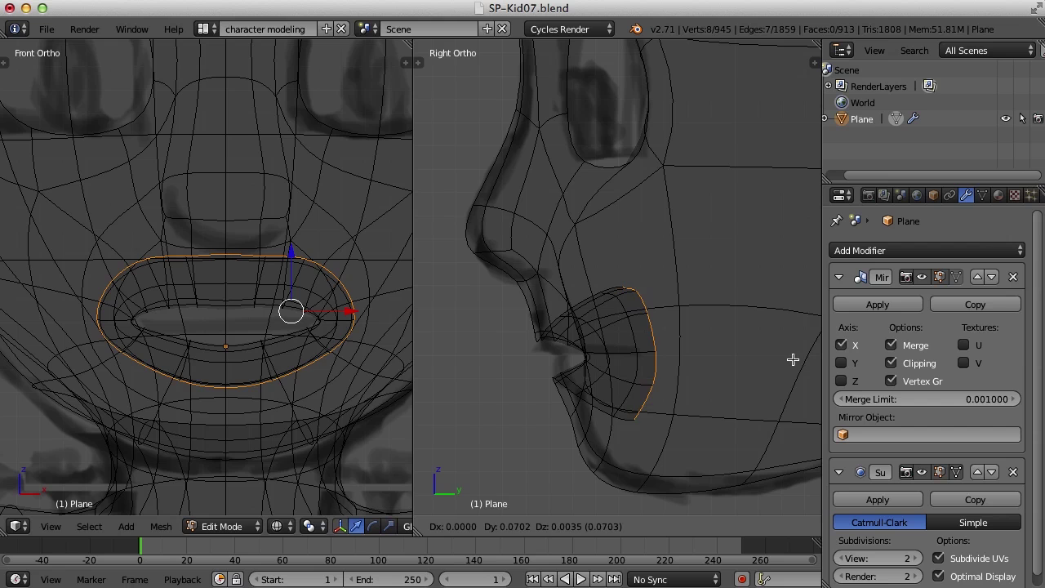
left_click(448, 358)
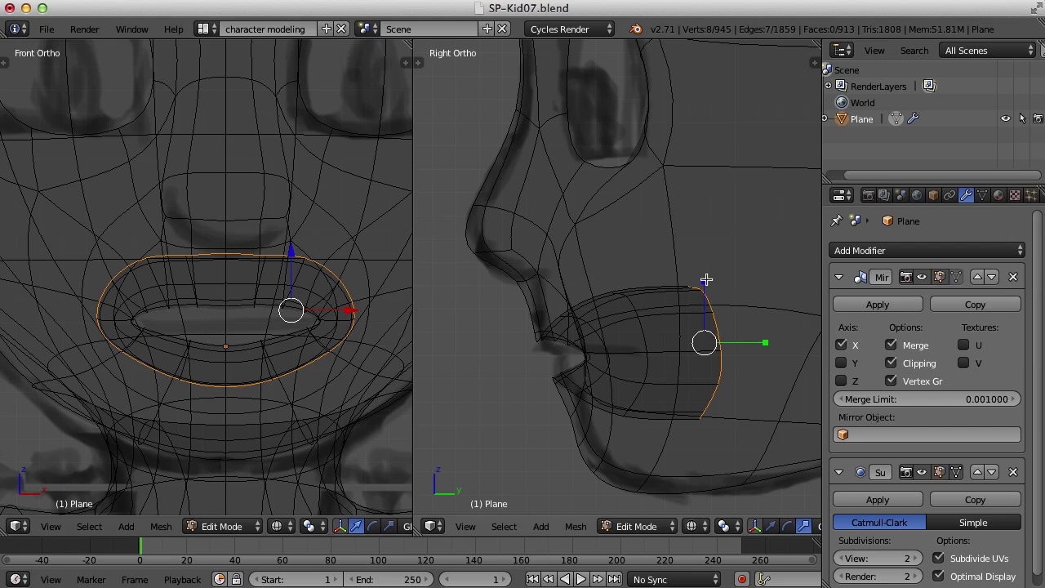
key("s")
key("z")
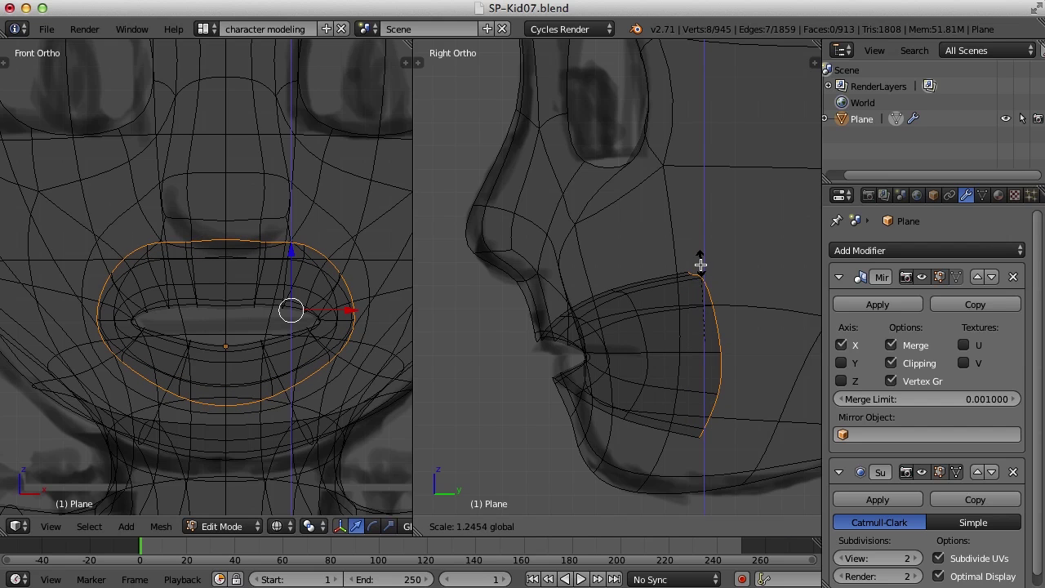
left_click(705, 272)
key("s")
key("y")
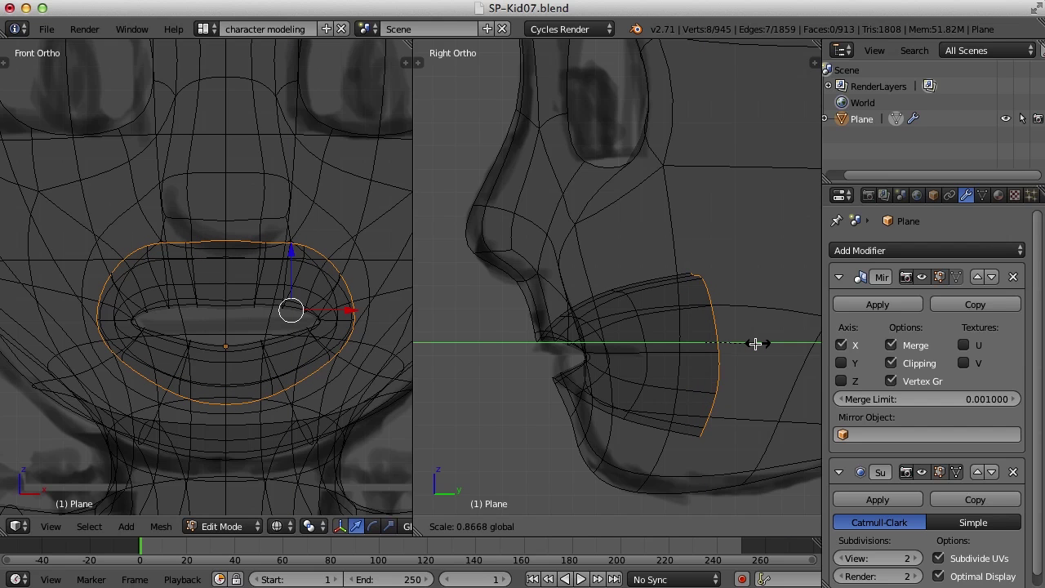
left_click(747, 344)
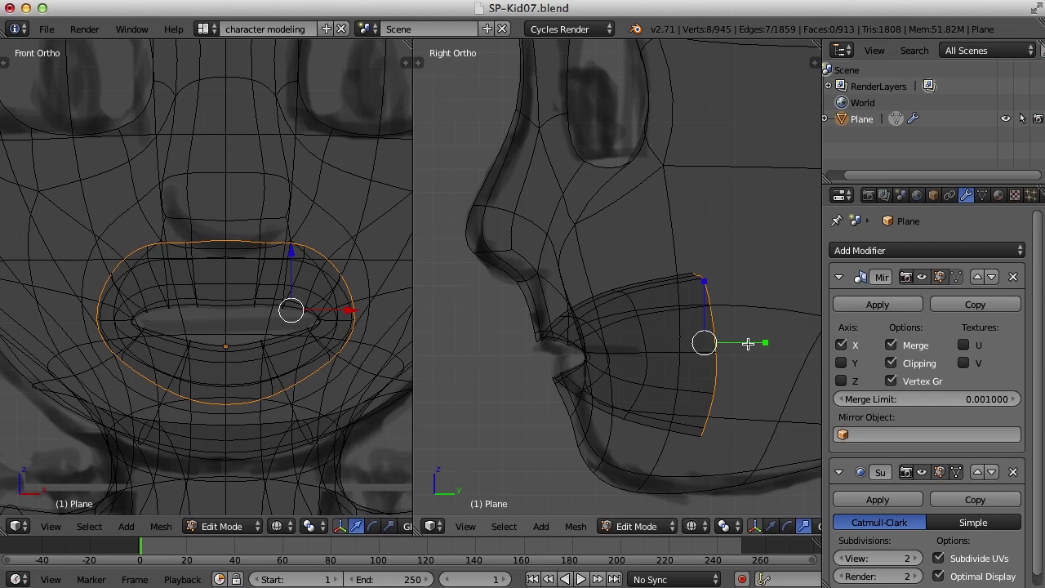
key("g")
key("y")
left_click(741, 343)
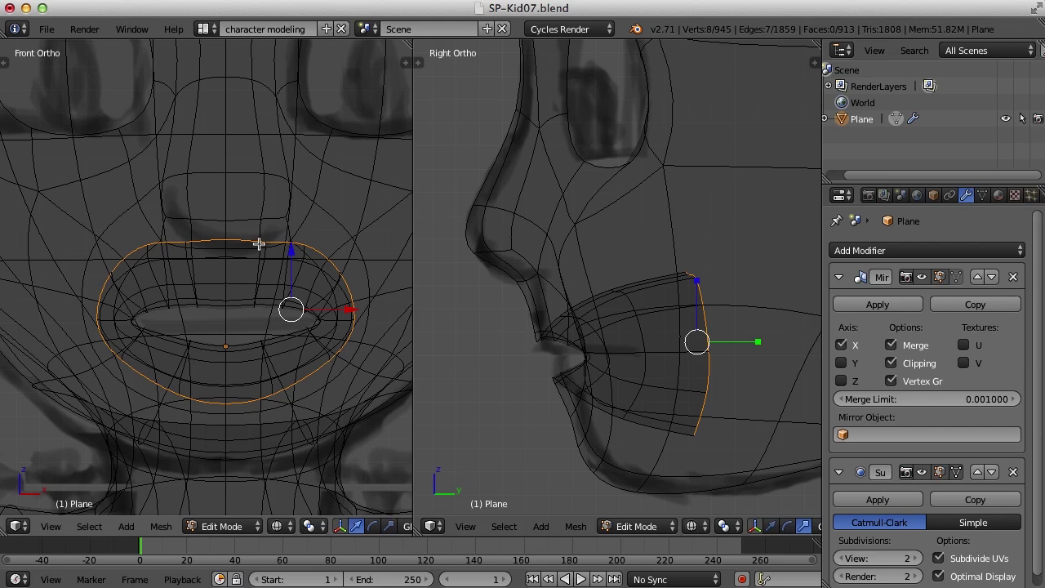
Raise an outer upper-lip vertex with soft falloff and recentre the side view on the lips.
key("ctrl+Tab")
left_click(222, 231)
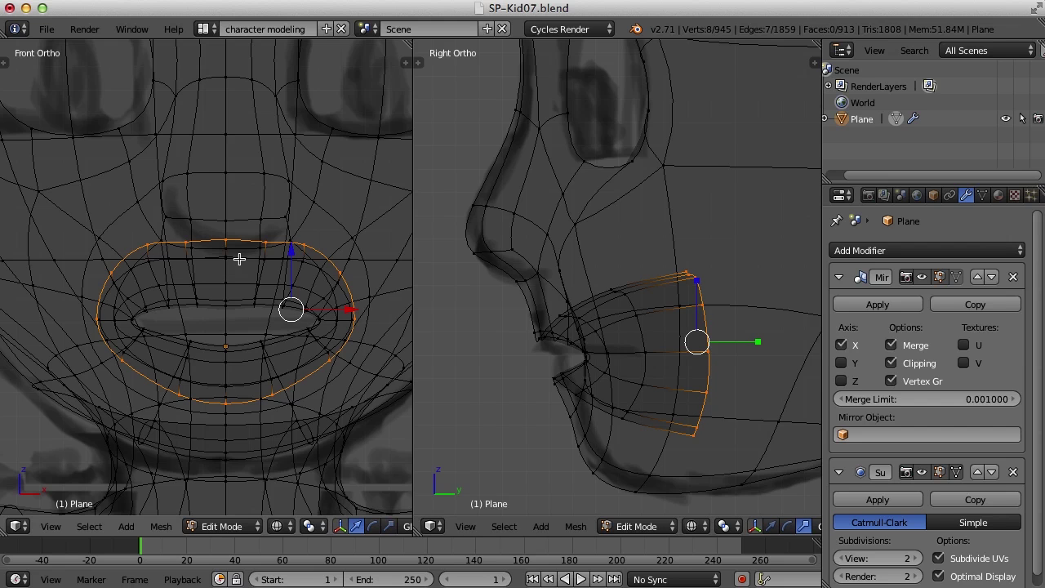
right_click(265, 243)
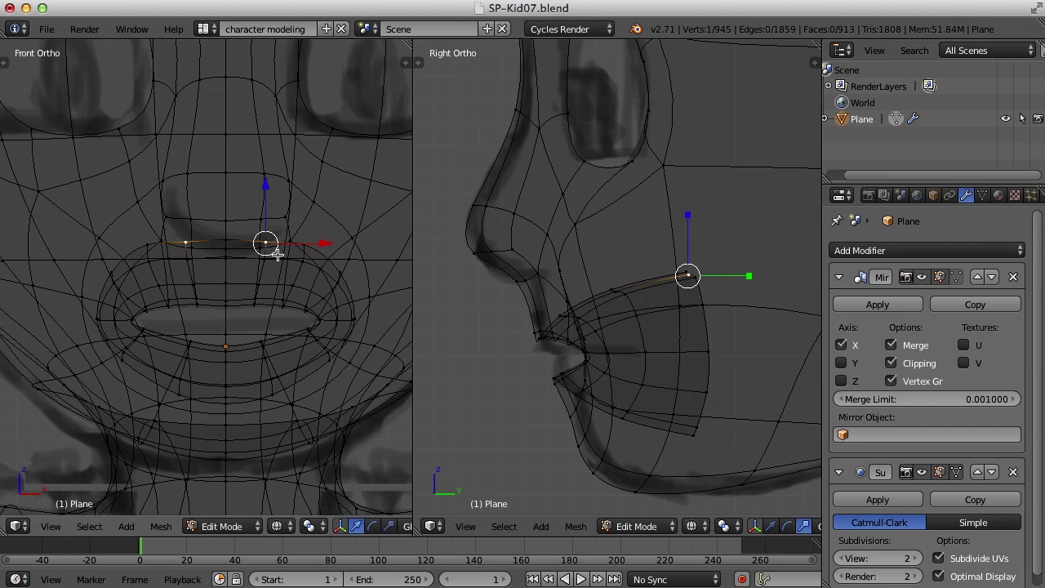
key("g")
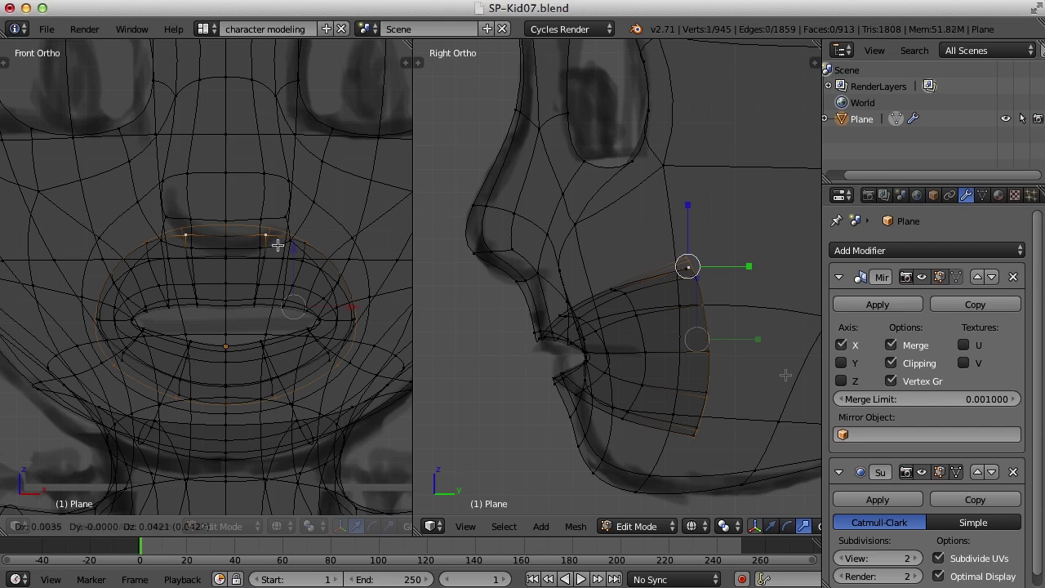
right_click(278, 245)
key("ctrl+z")
scroll(747, 367, "down", 1)
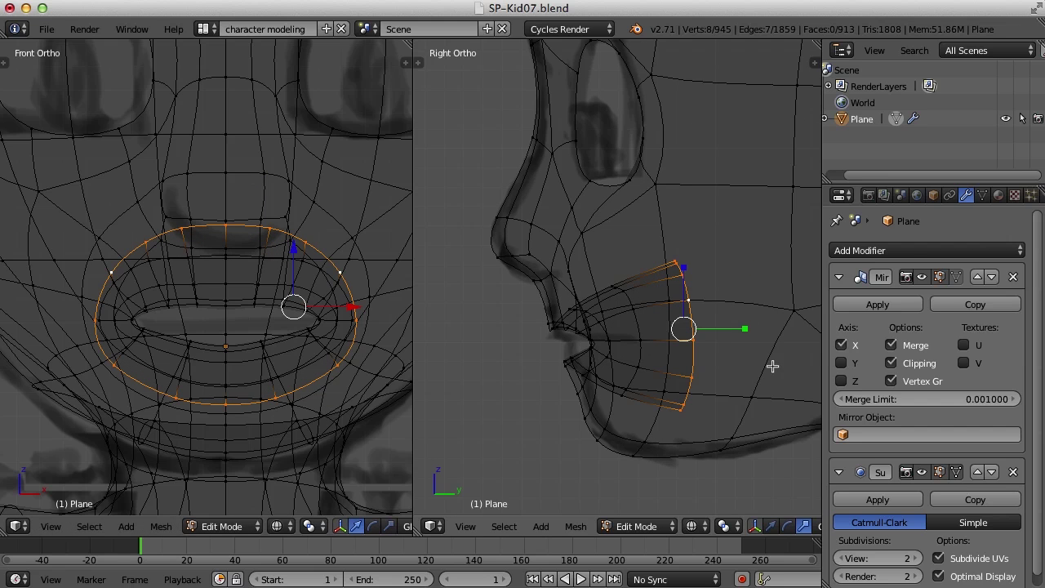
middle_click_drag(763, 370, 634, 367, "shift")
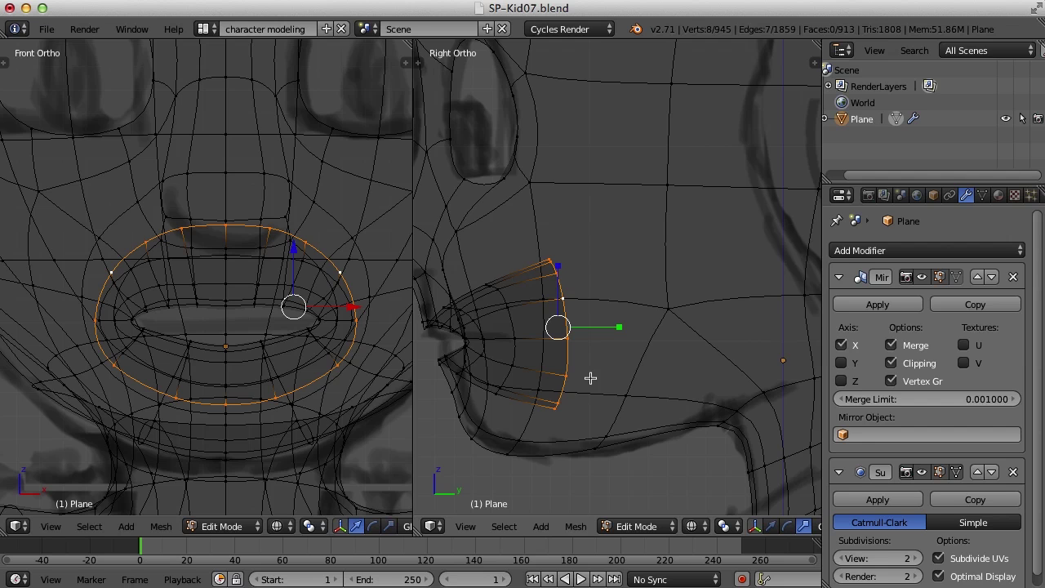
Extrude the mouth ring inward, enlarge it, and make an inner sack ring slightly taller.
key("e")
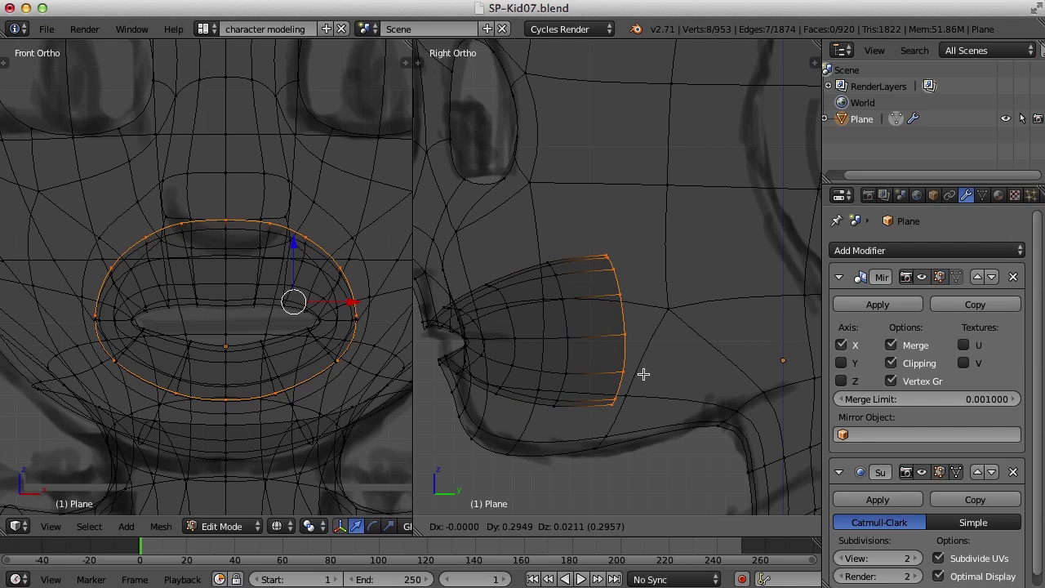
left_click(624, 374)
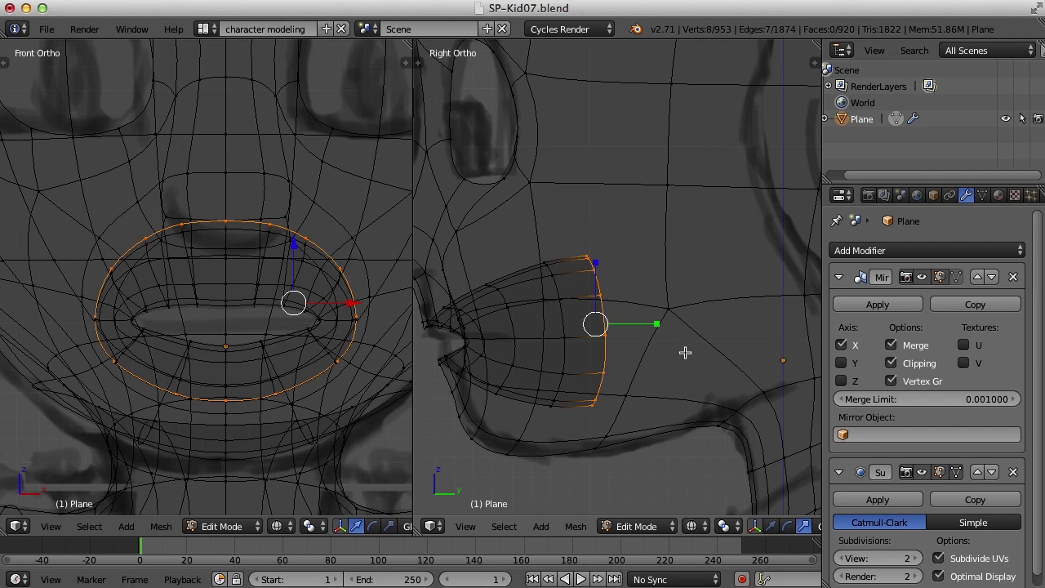
key("s")
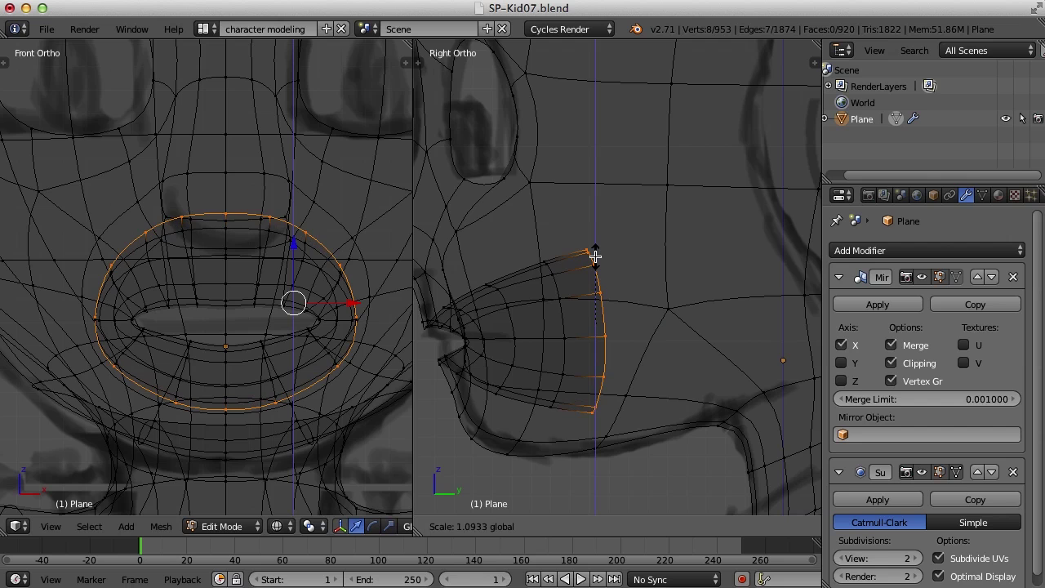
left_click(592, 258)
right_click(555, 286, "alt")
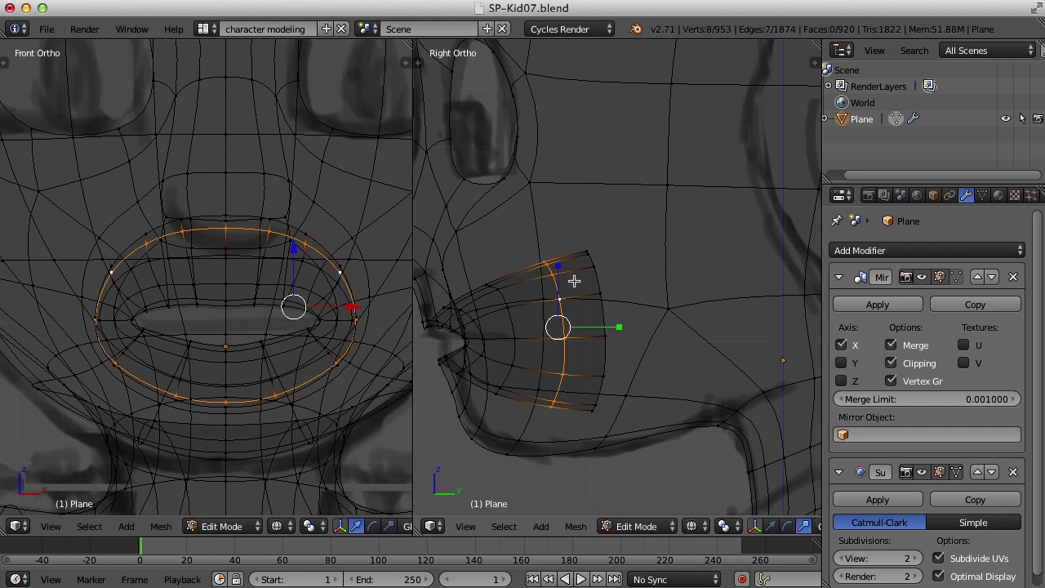
key("s")
left_click(567, 271)
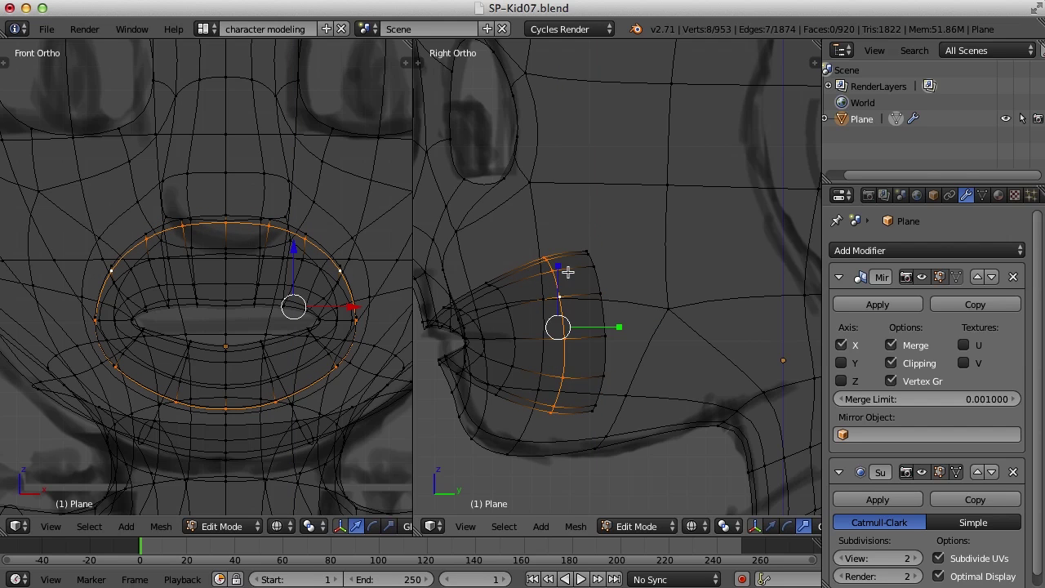
Extrude the rearmost ring deeper into the head, shrink it twice and narrow it along X.
right_click(608, 309, "alt+shift")
right_click(626, 304, "alt")
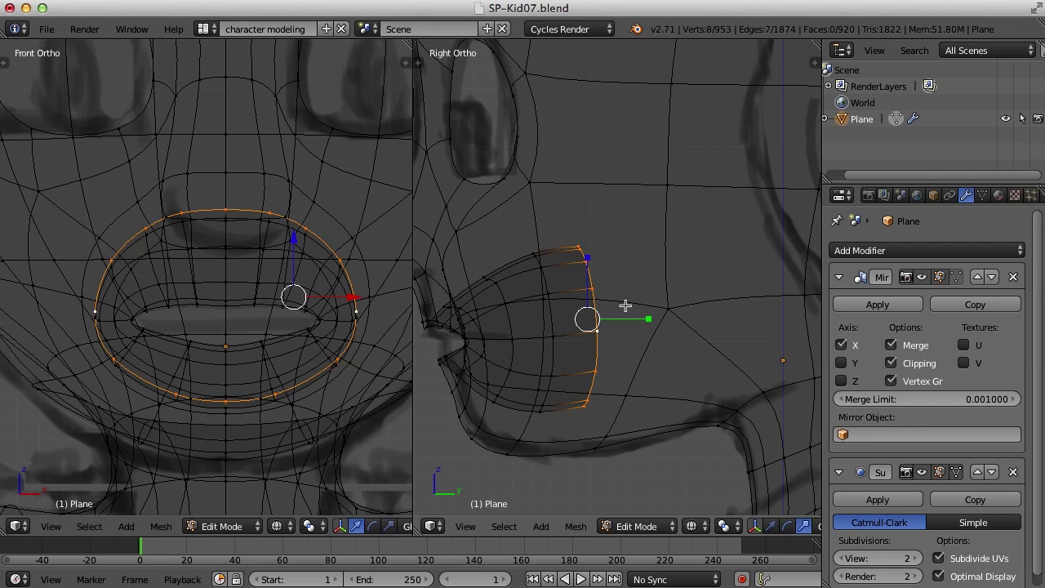
key("e")
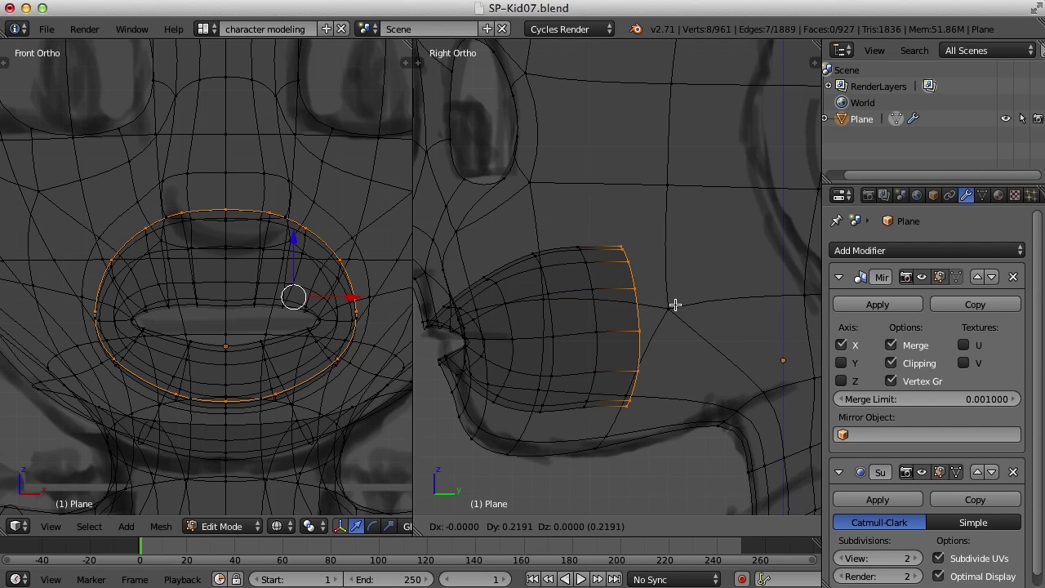
left_click(687, 300)
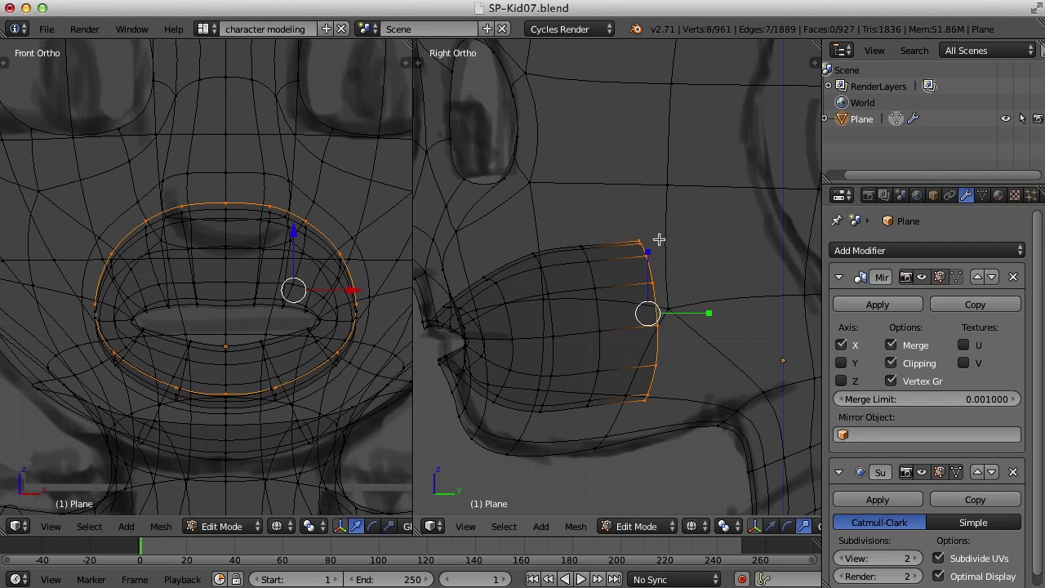
key("s")
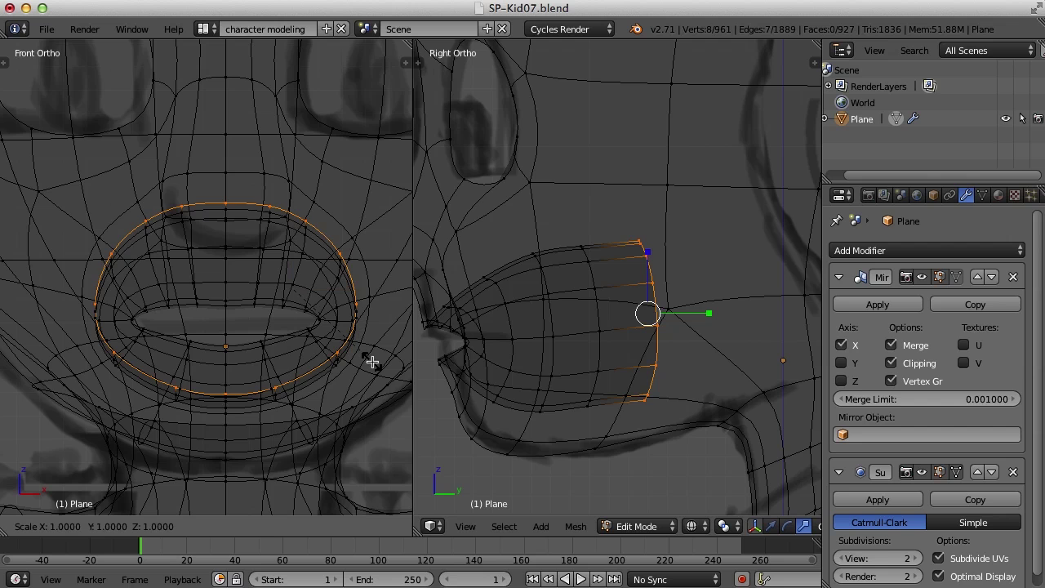
left_click(350, 345)
key("s")
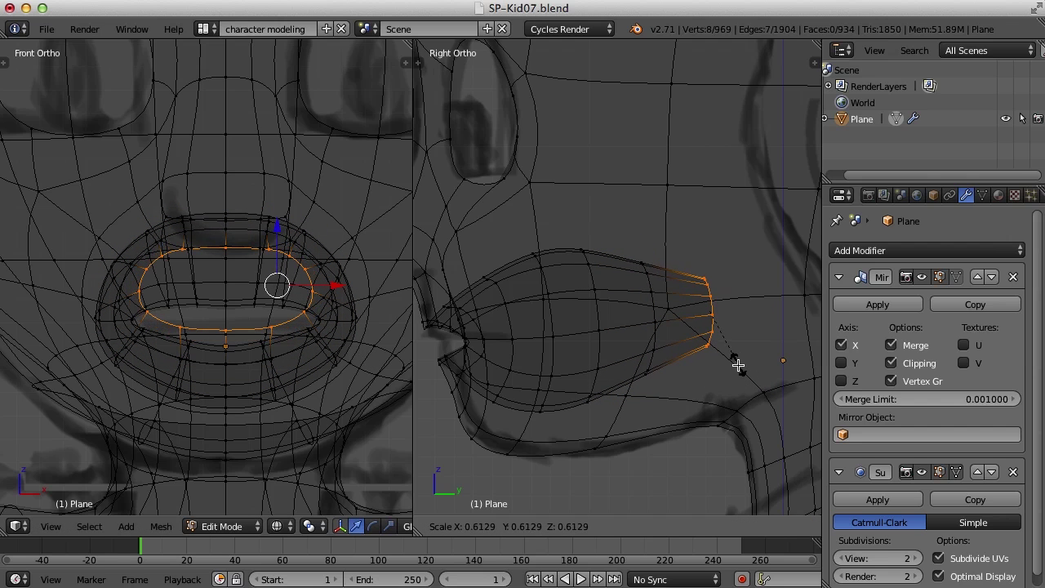
left_click(738, 365)
key("g")
key("x")
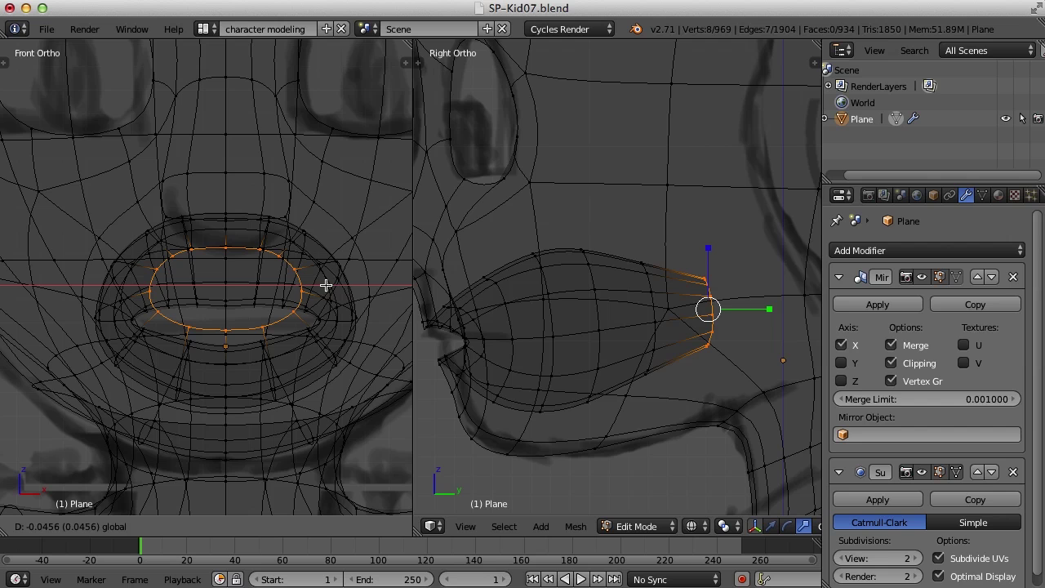
left_click(327, 285)
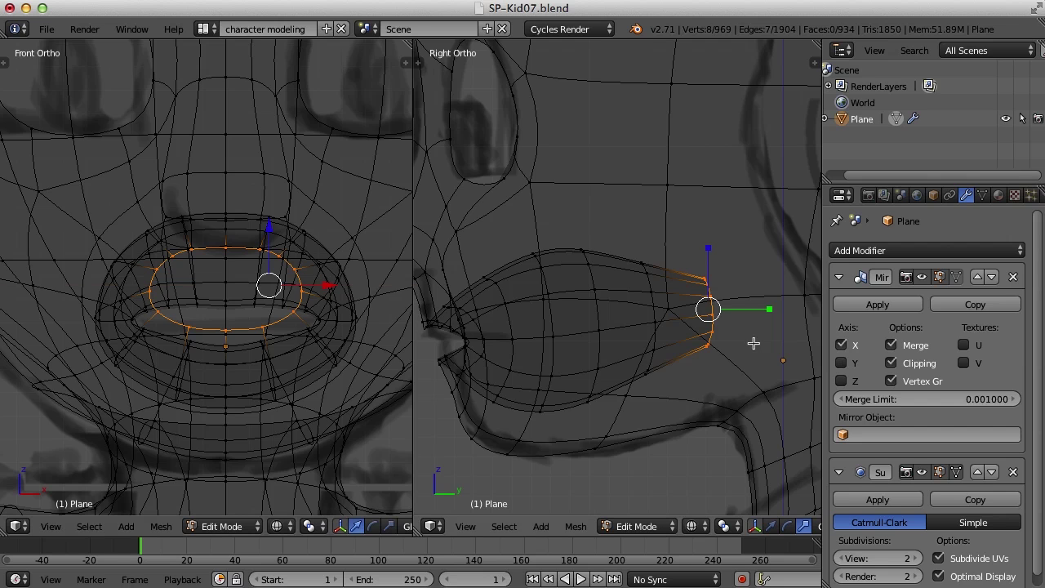
scroll(753, 343, "down", 1)
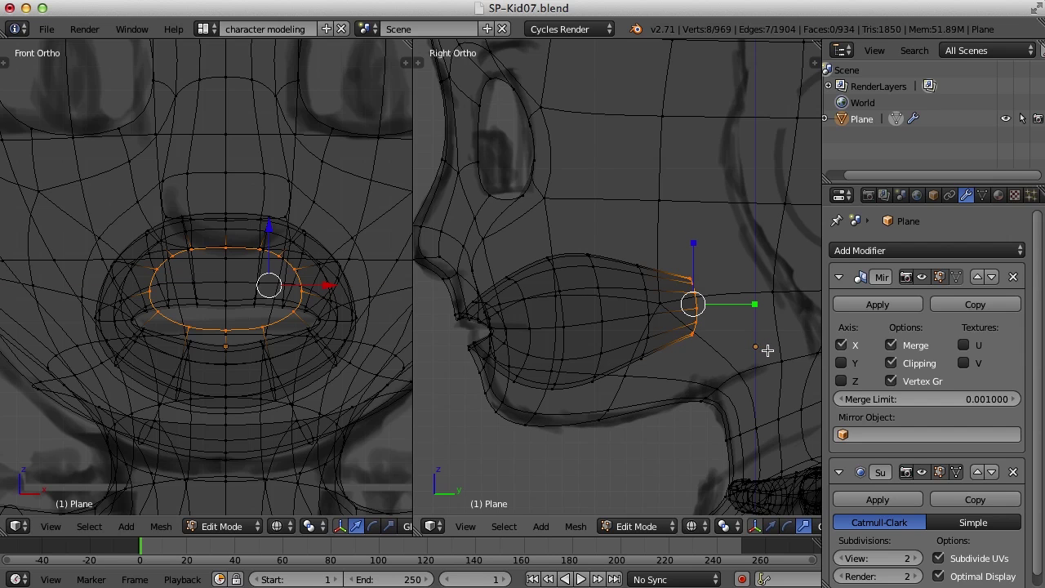
middle_click_drag(773, 352, 694, 354, "shift")
Extrude another ring toward the back, tilt it and nudge it slightly forward.
key("e")
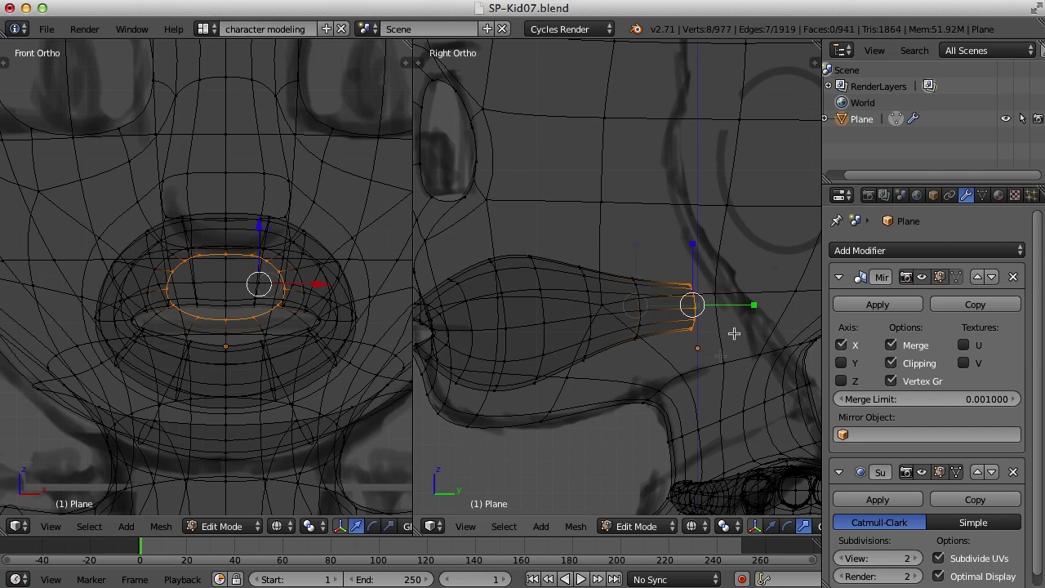
left_click(734, 333)
key("r")
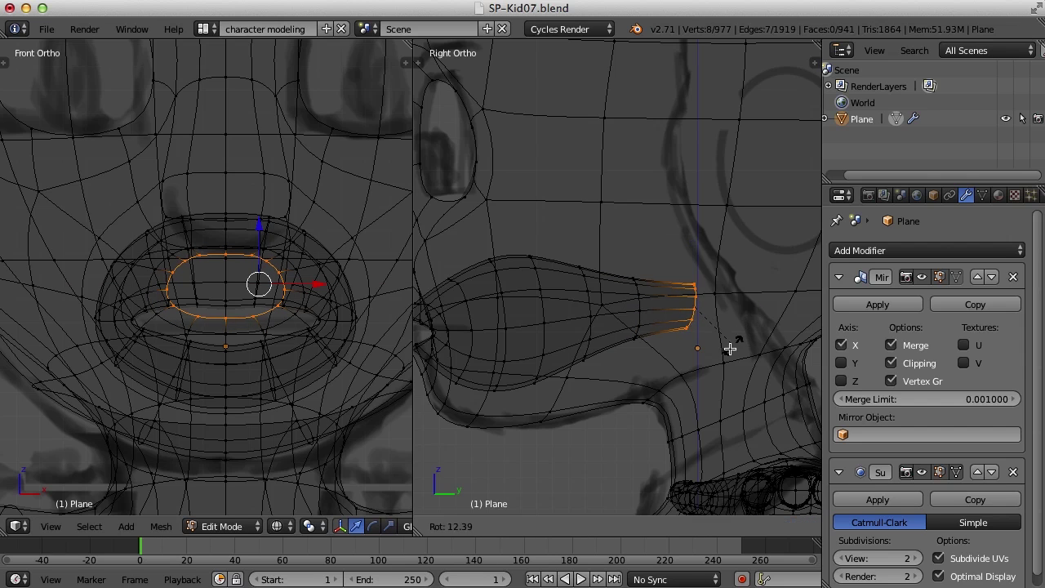
left_click(728, 347)
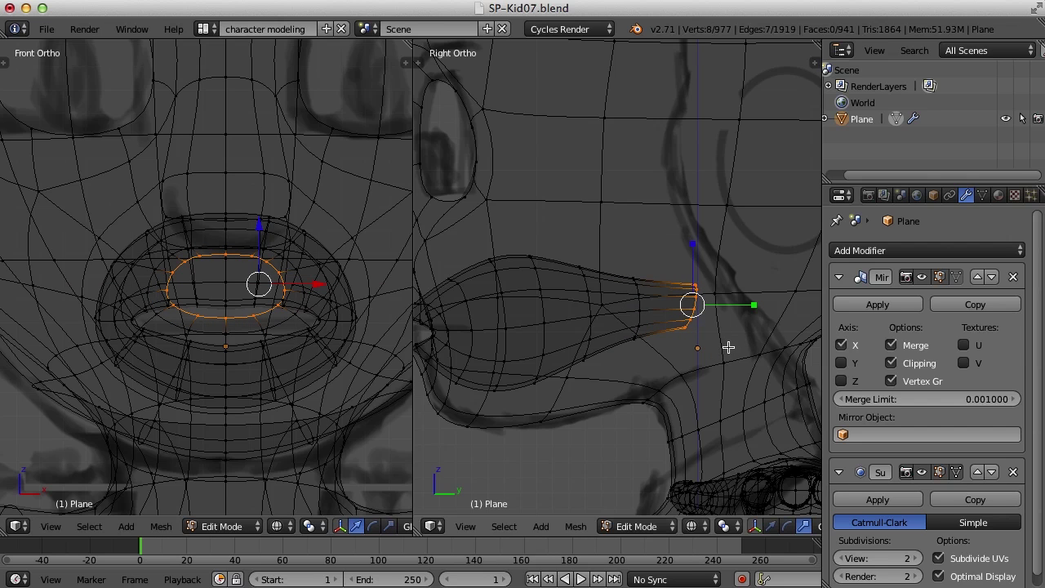
key("g")
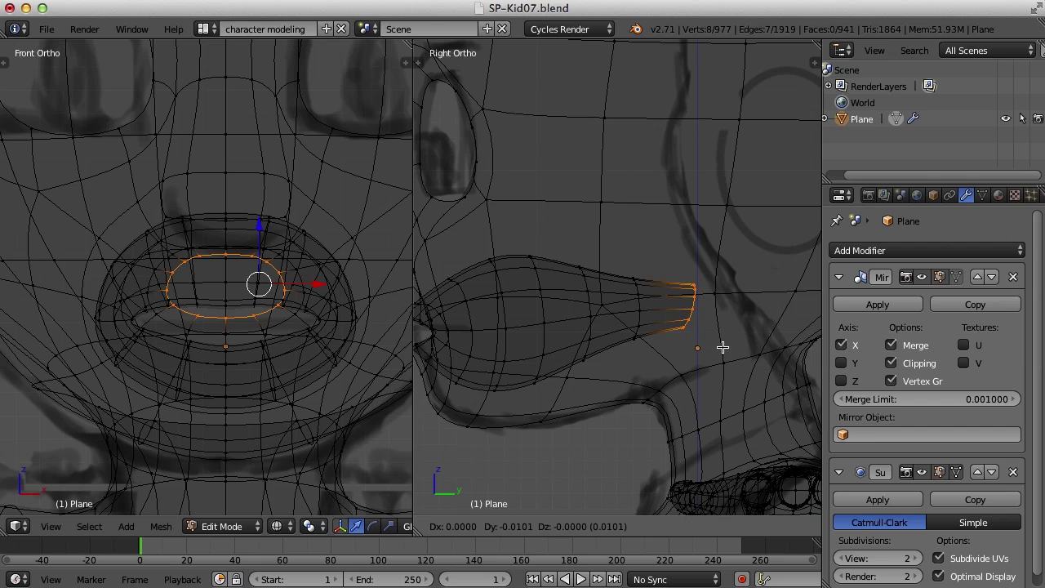
left_click(719, 347)
Extrude the end ring, angle it downward and narrow it, then extrude and shrink a final ring toward the throat.
key("e")
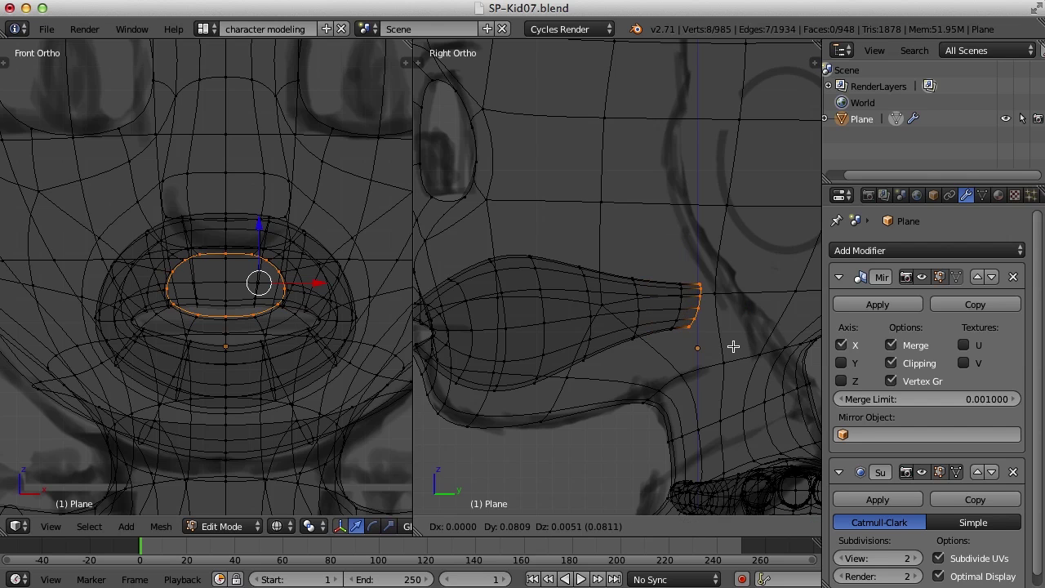
left_click(760, 366)
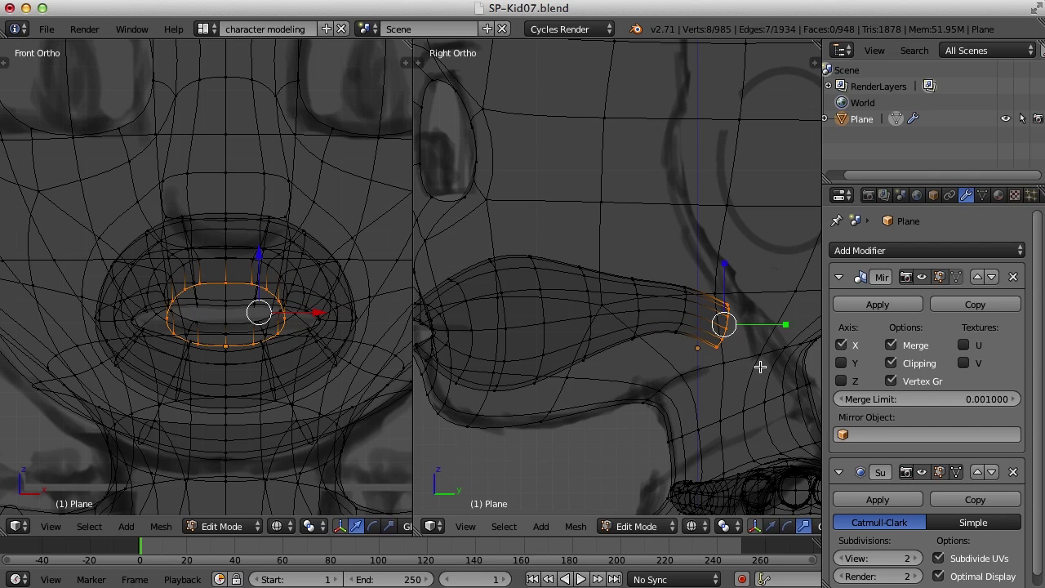
key("r")
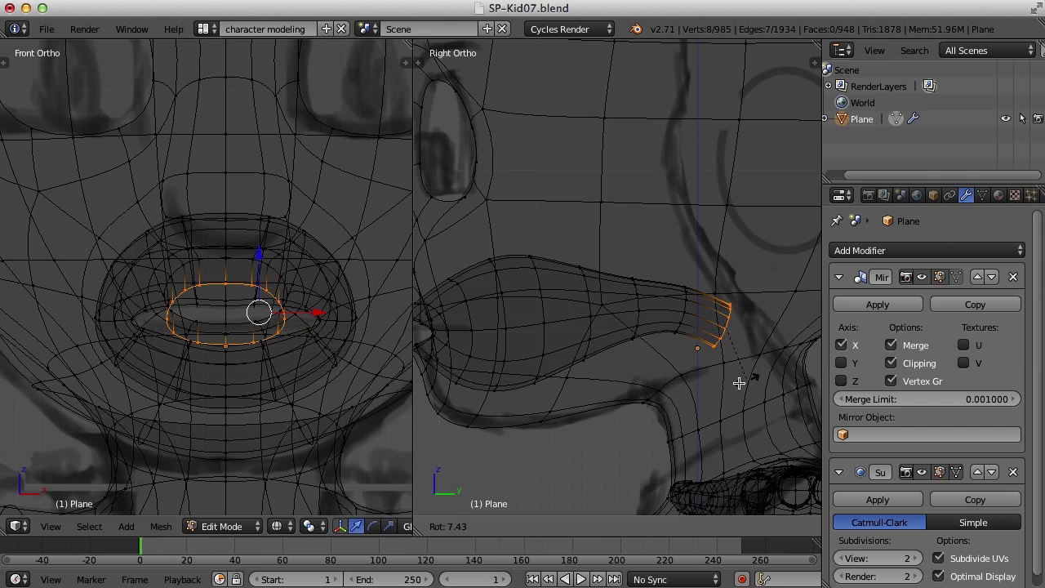
left_click(728, 382)
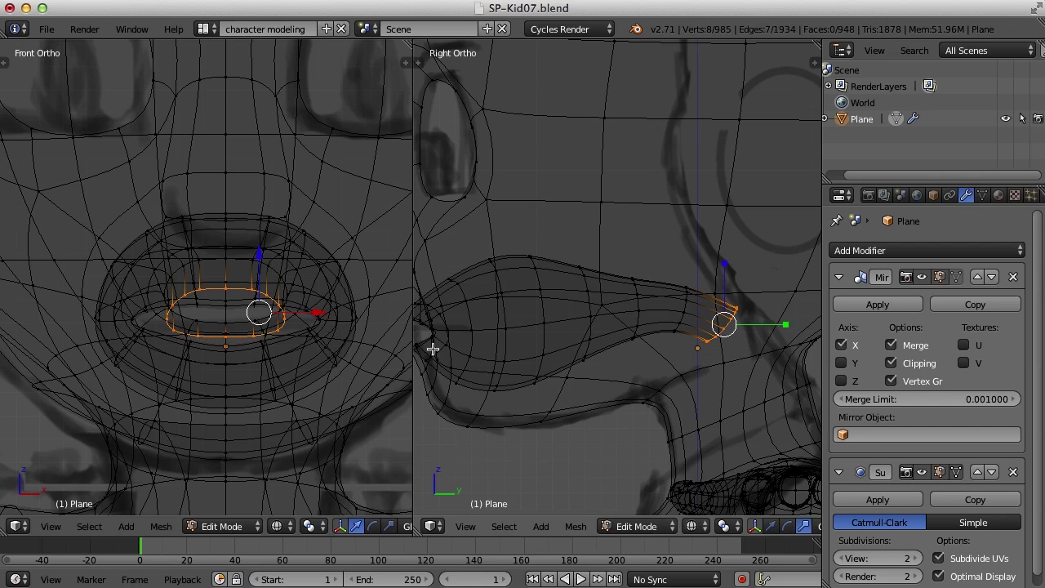
key("s")
left_click(310, 314)
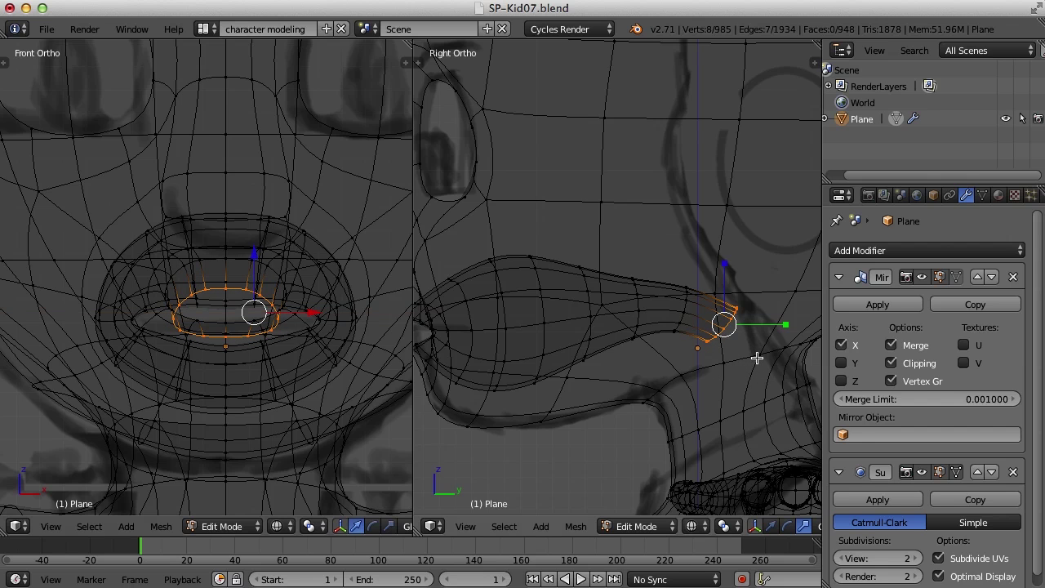
key("e")
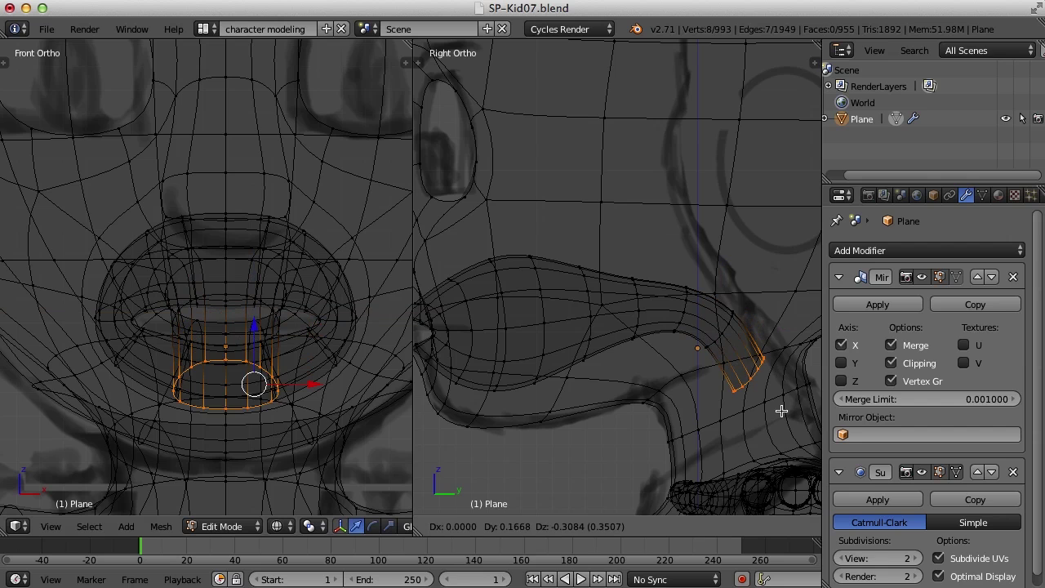
left_click(775, 414)
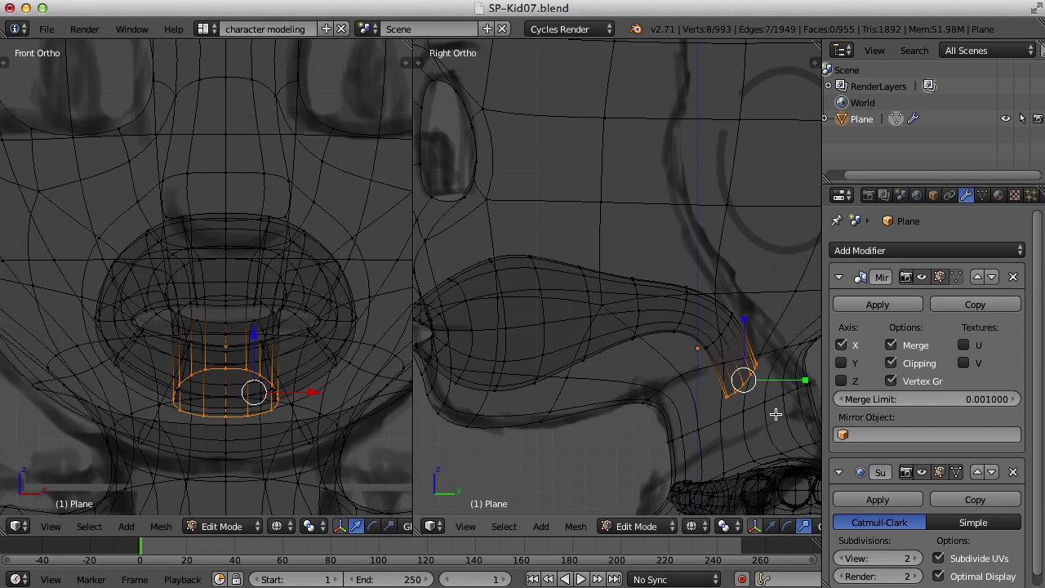
key("s")
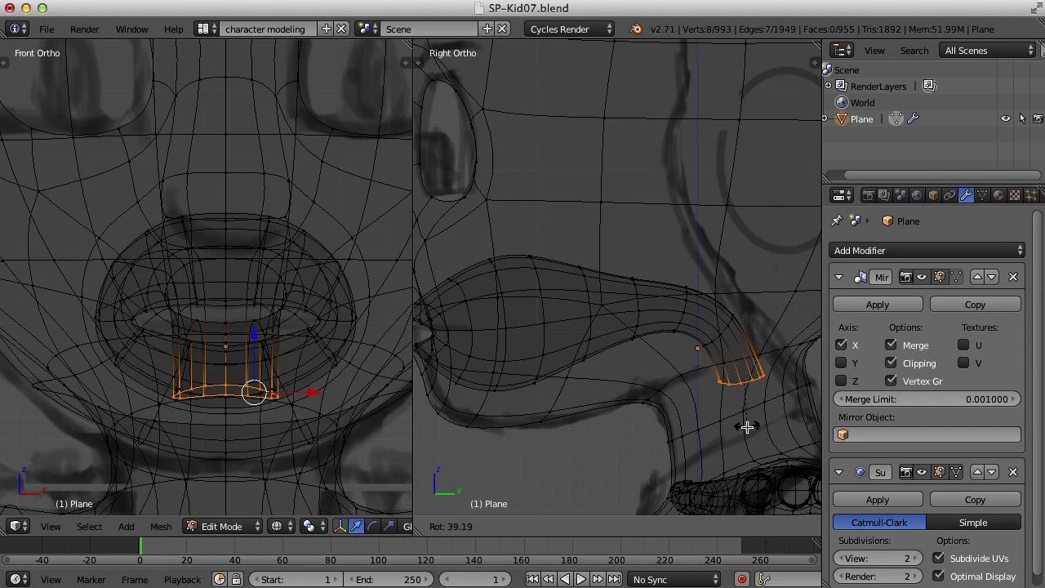
left_click(749, 426)
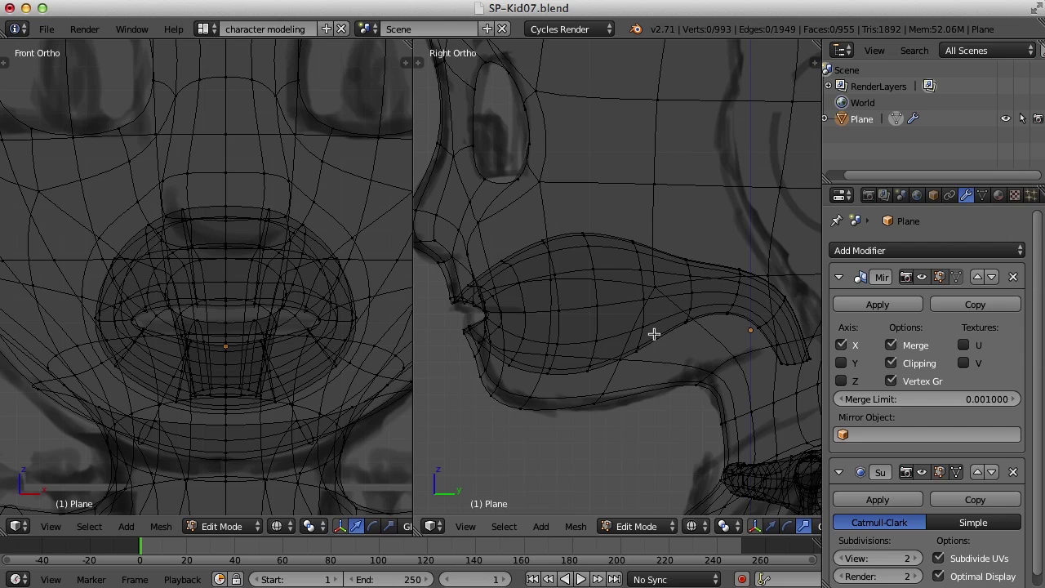
Zoom and pan the side view toward the mouth sack.
scroll(654, 335, "up", 1)
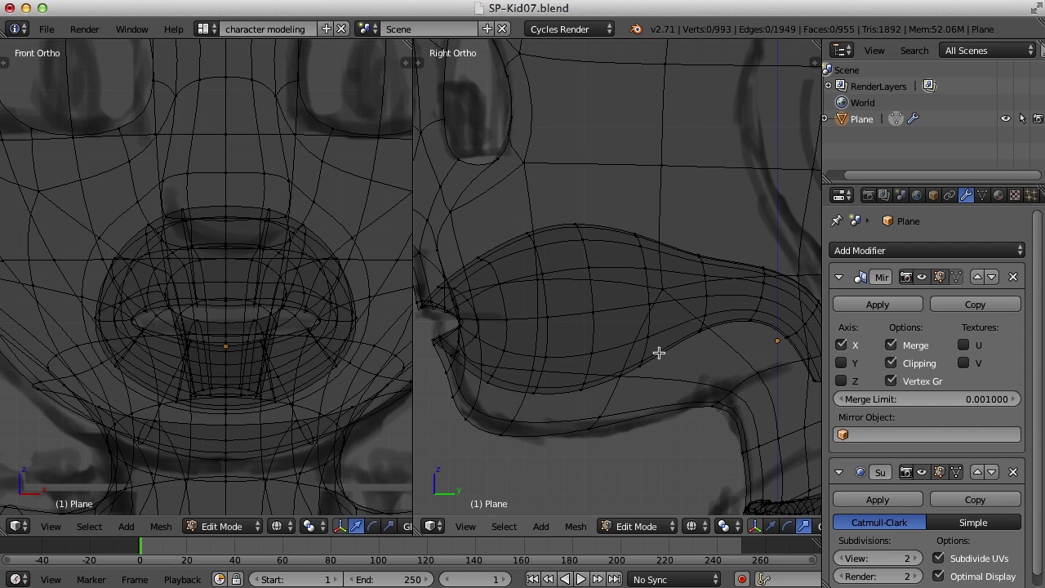
middle_click_drag(639, 354, 666, 318, "shift")
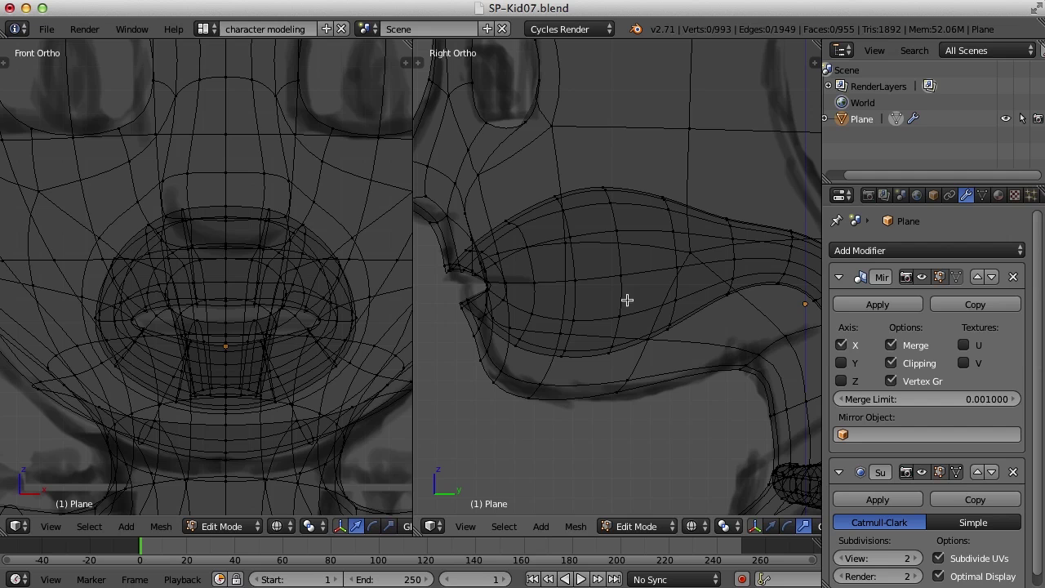
Select two faces on the mouth sack floor, extrude them and flatten them vertically.
key("ctrl+Tab")
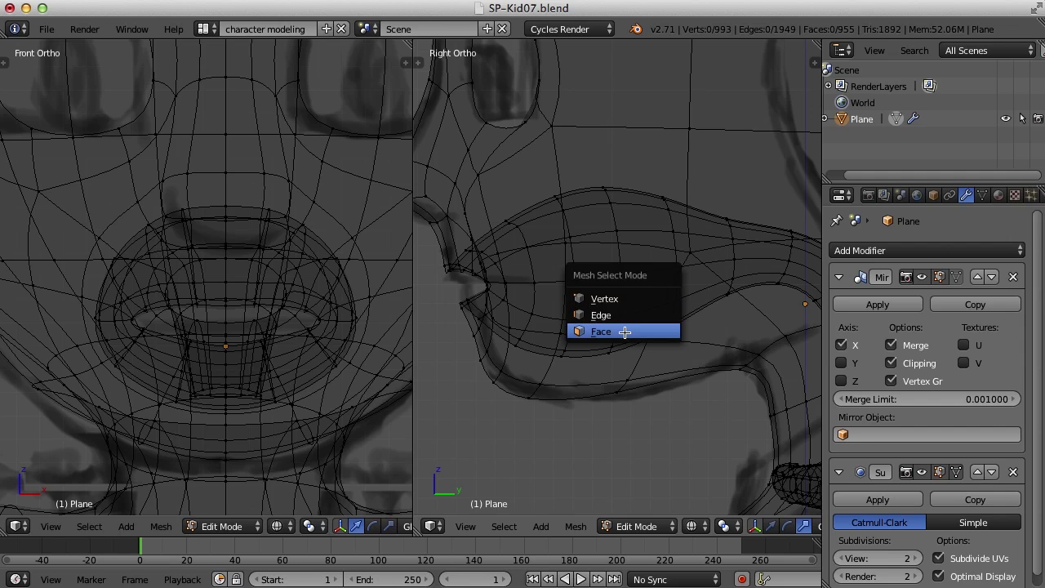
left_click(628, 333)
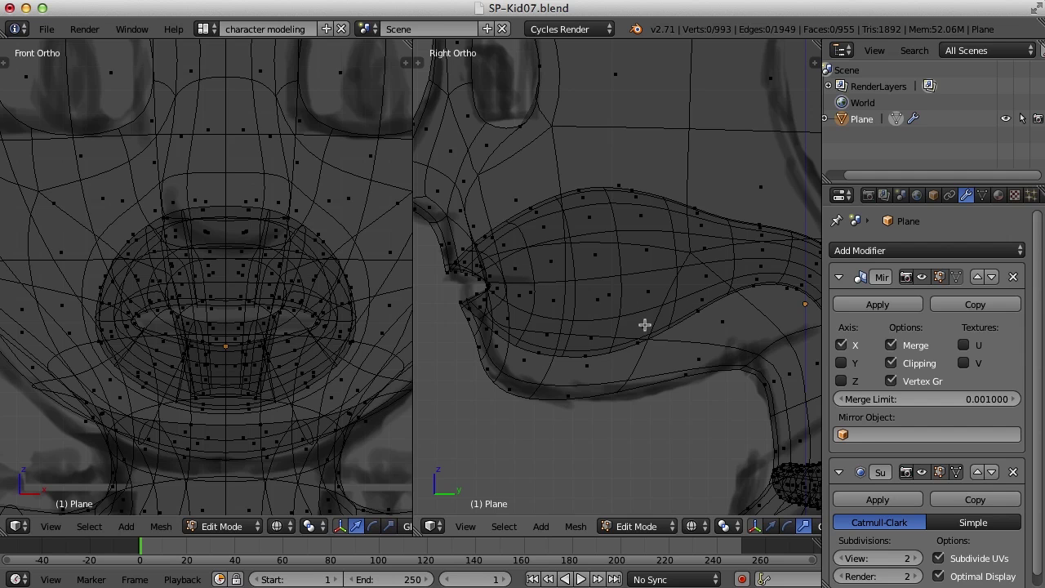
right_click(645, 324)
right_click(635, 344, "shift")
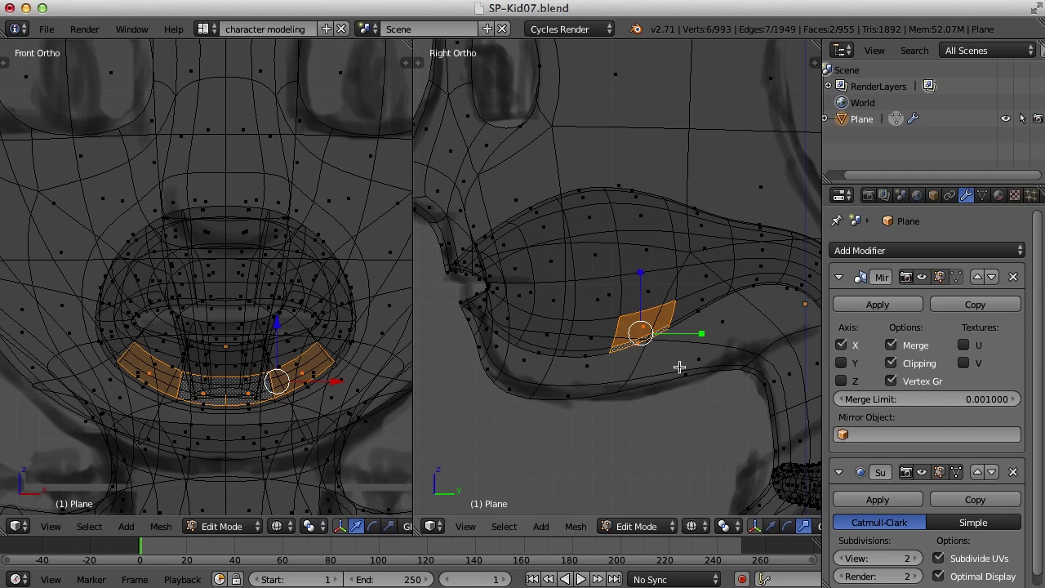
key("e")
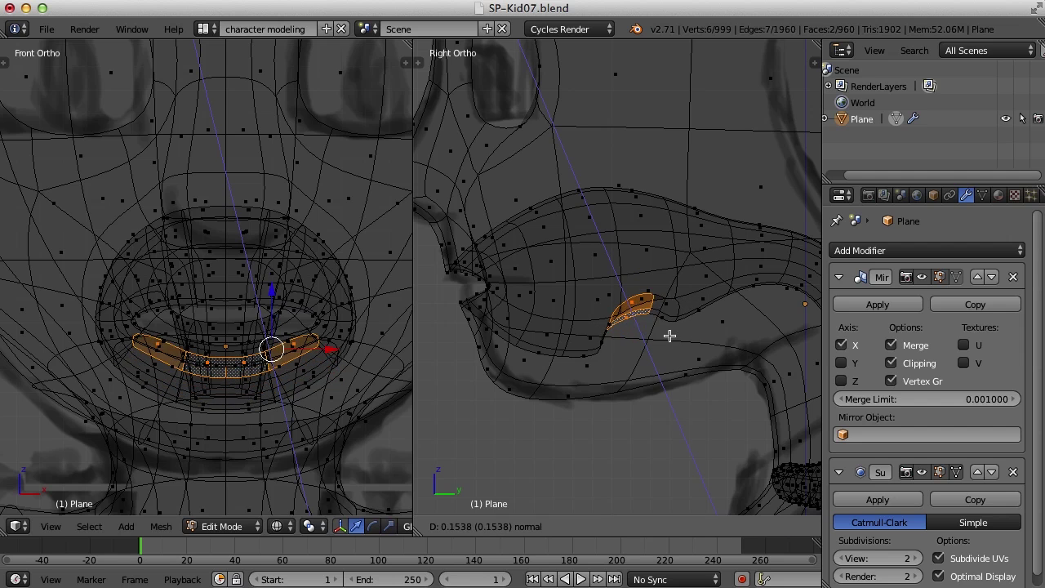
left_click(657, 314)
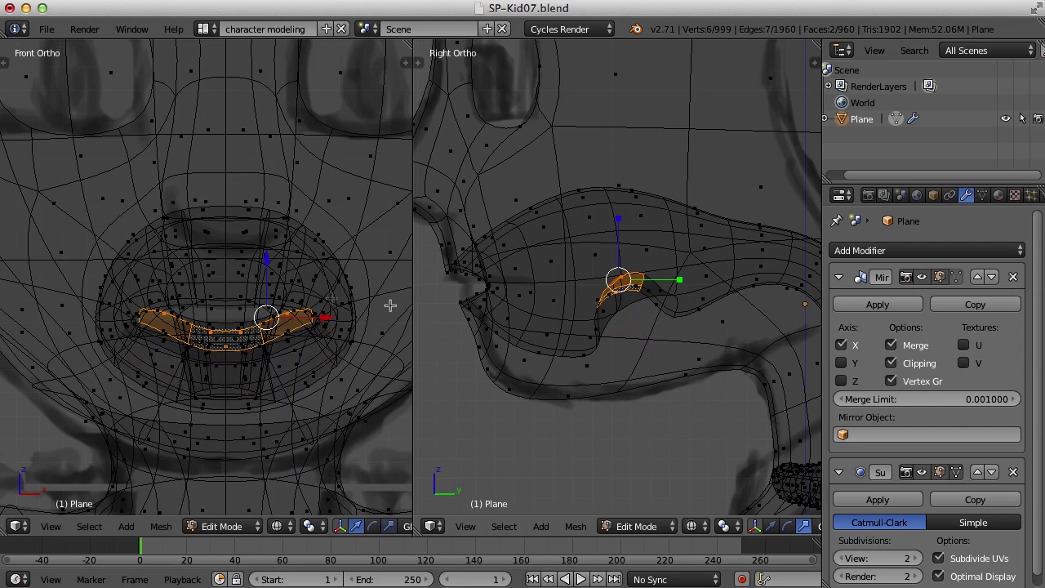
key("s")
key("z")
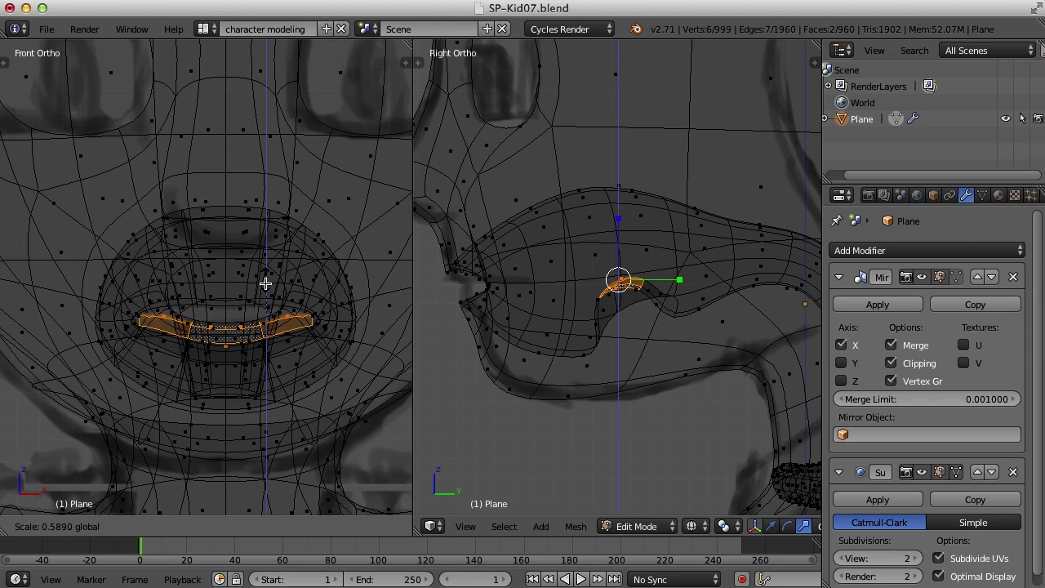
left_click(267, 298)
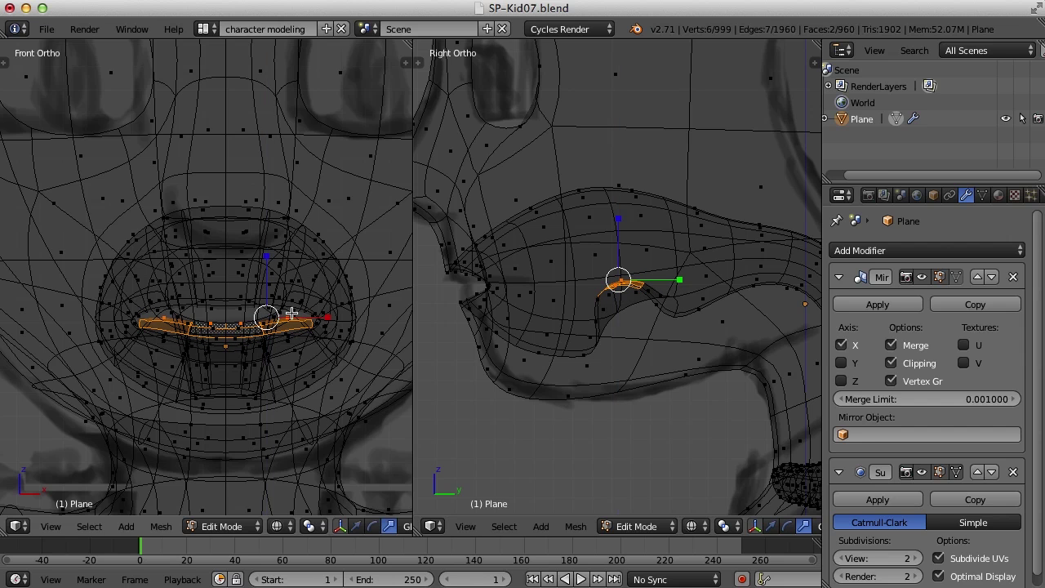
Shrink the tongue faces, extrude them again, move them down and back, and rotate them forward.
key("s")
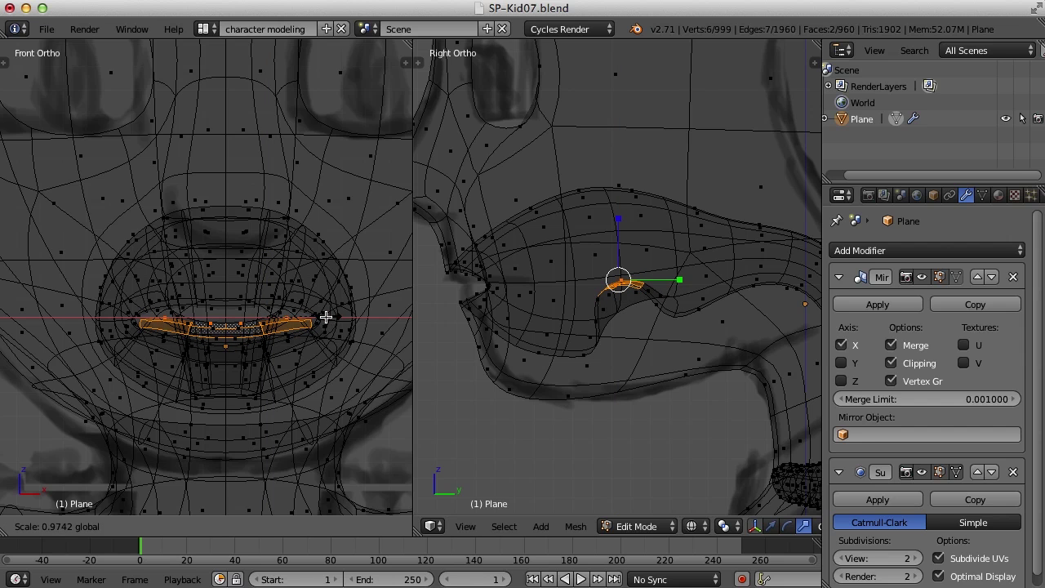
left_click(324, 316)
key("s")
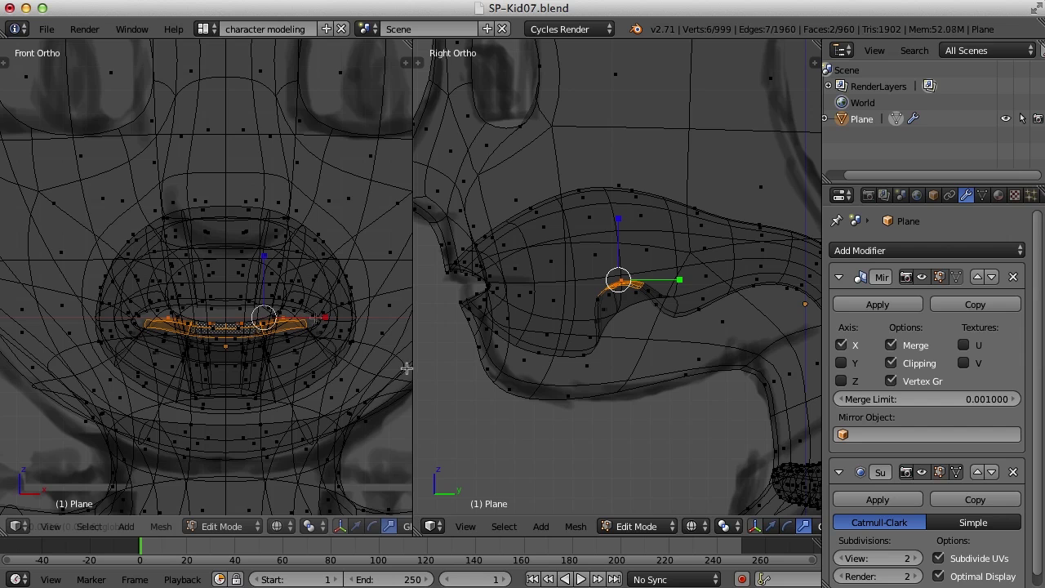
left_click(403, 367)
key("ctrl+space")
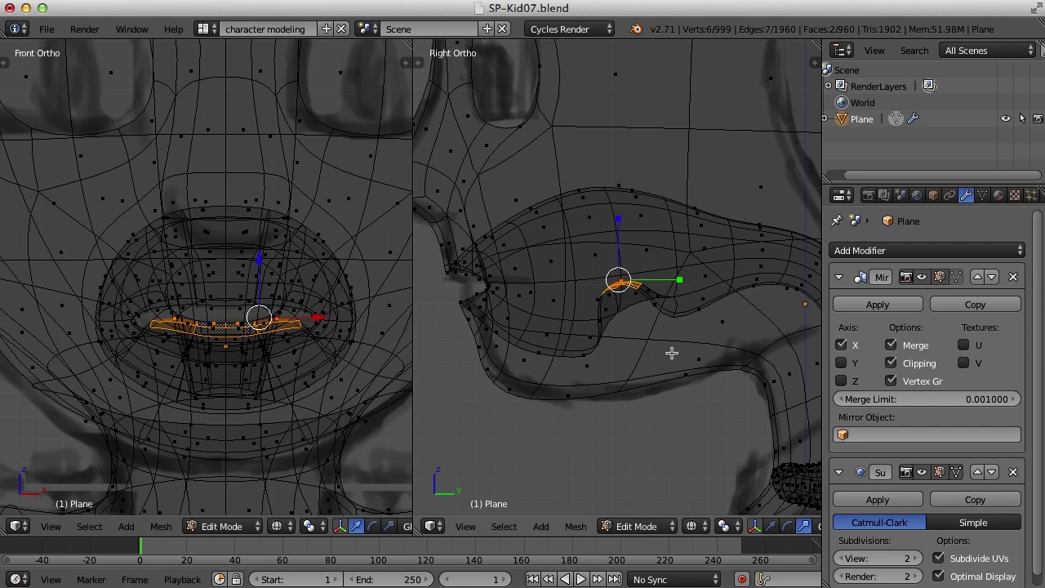
key("e")
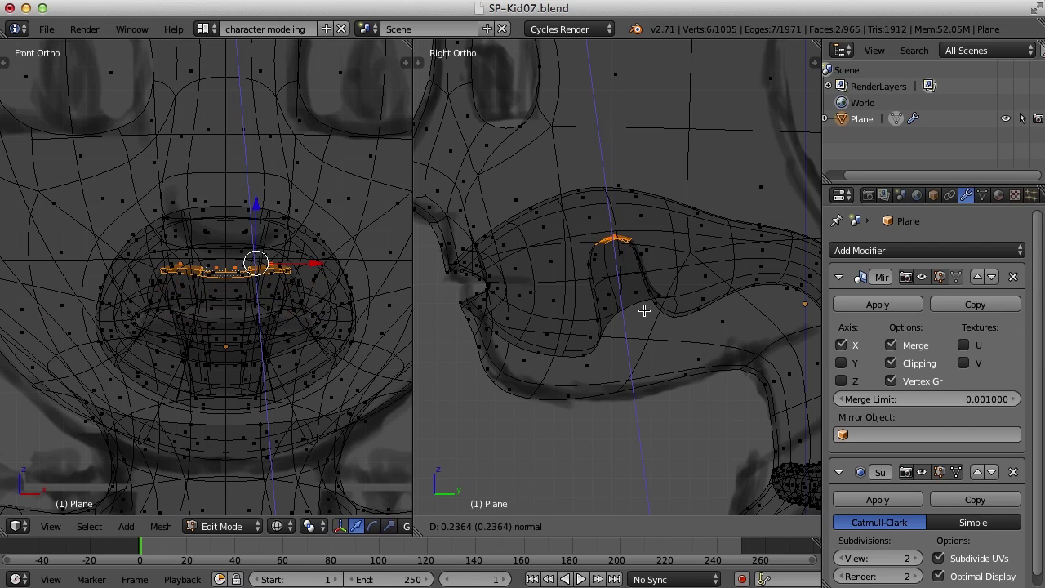
left_click(644, 310)
key("g")
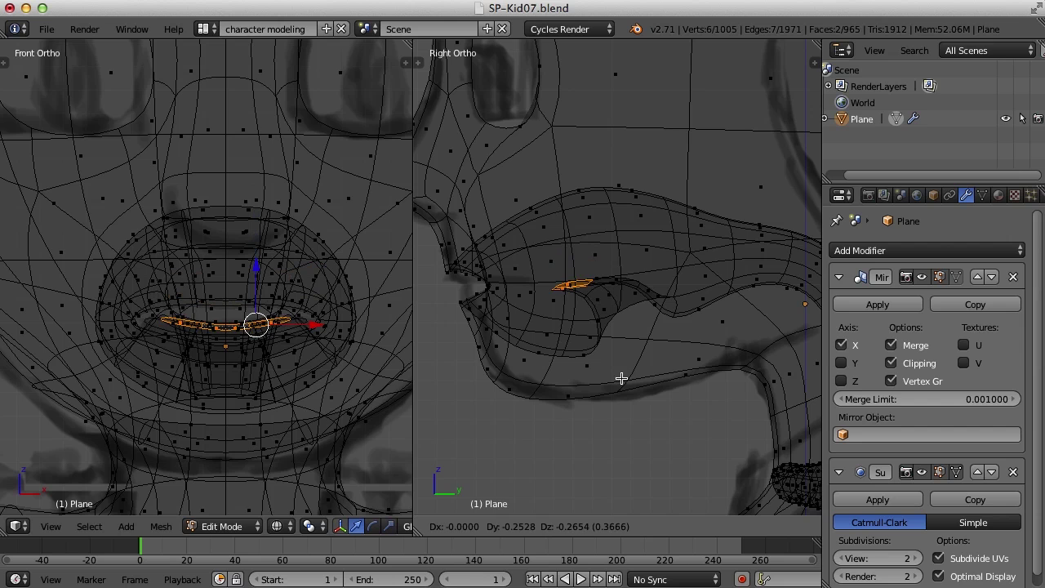
left_click(624, 366)
key("r")
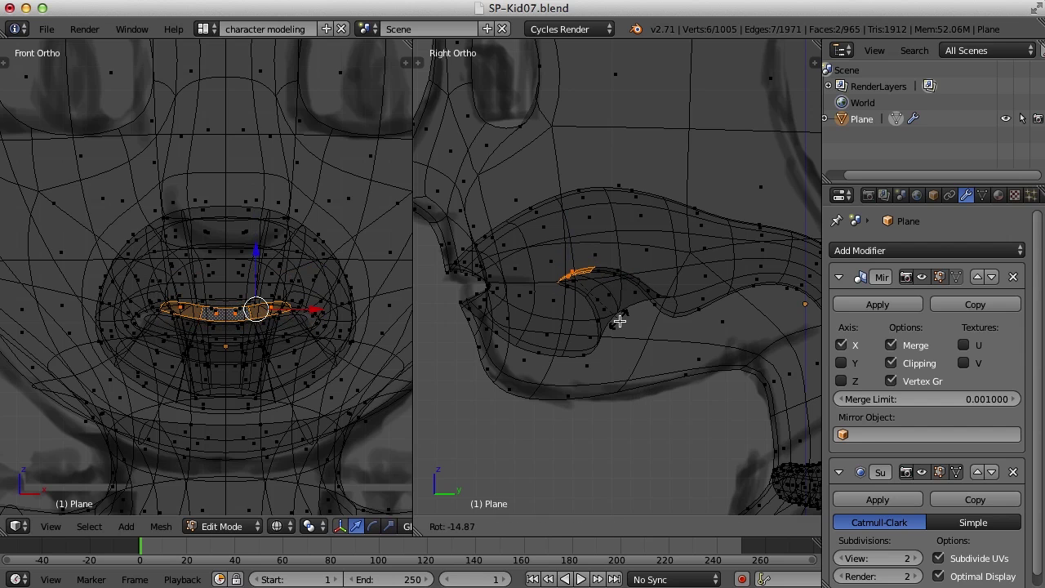
left_click(612, 250)
Stretch the tongue taller, extrude it forward toward the lips, shrink it and shift it along X.
key("ctrl+alt+s")
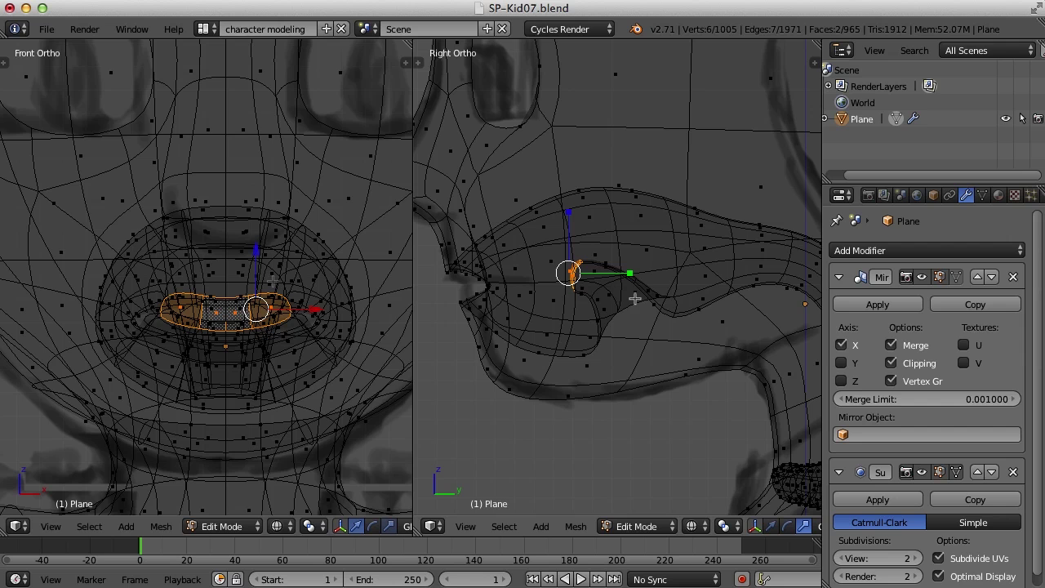
left_click_drag(255, 247, 263, 230)
scroll(322, 350, "up", 4)
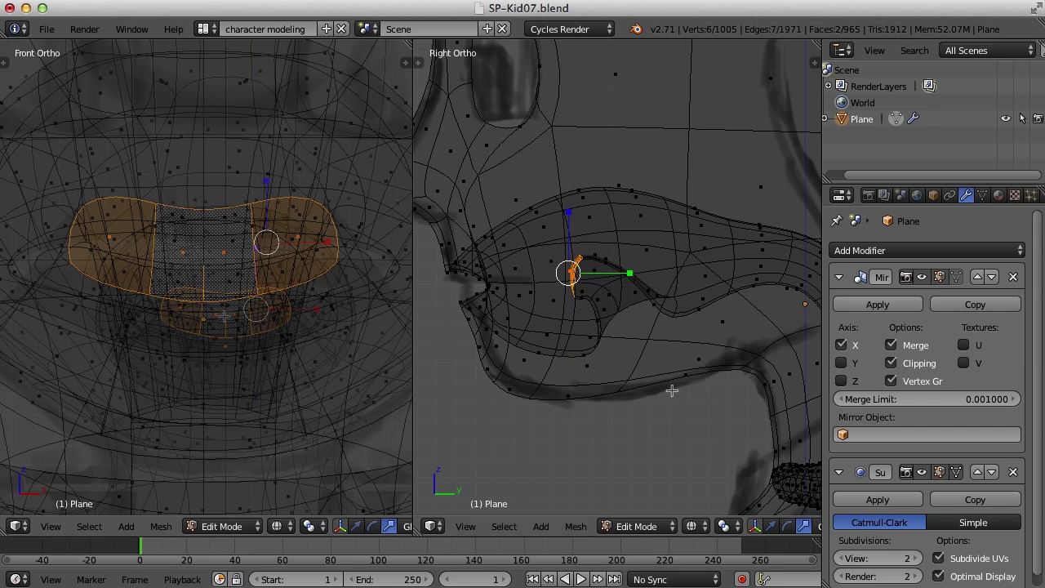
key("e")
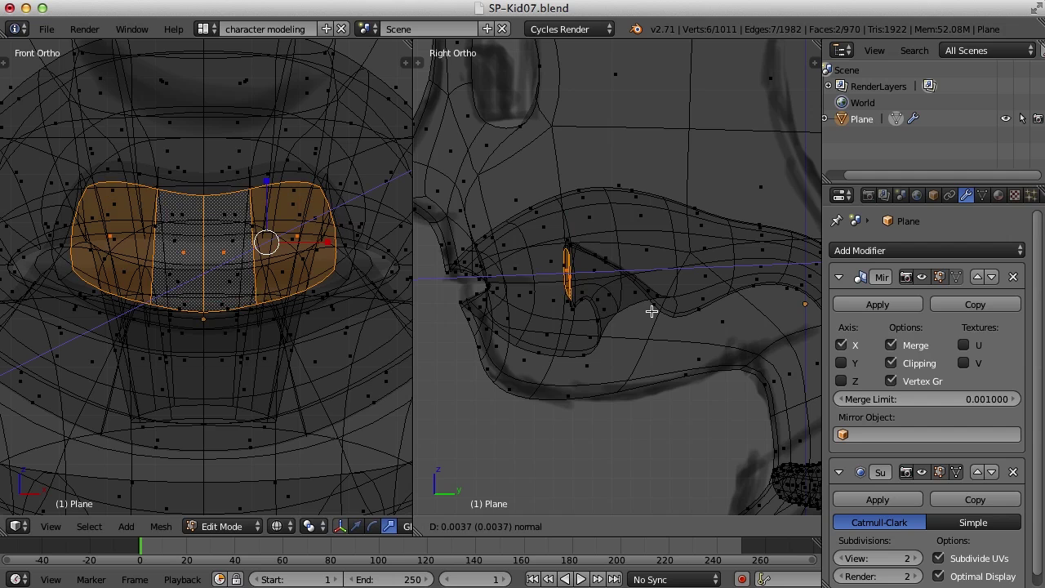
left_click(585, 337)
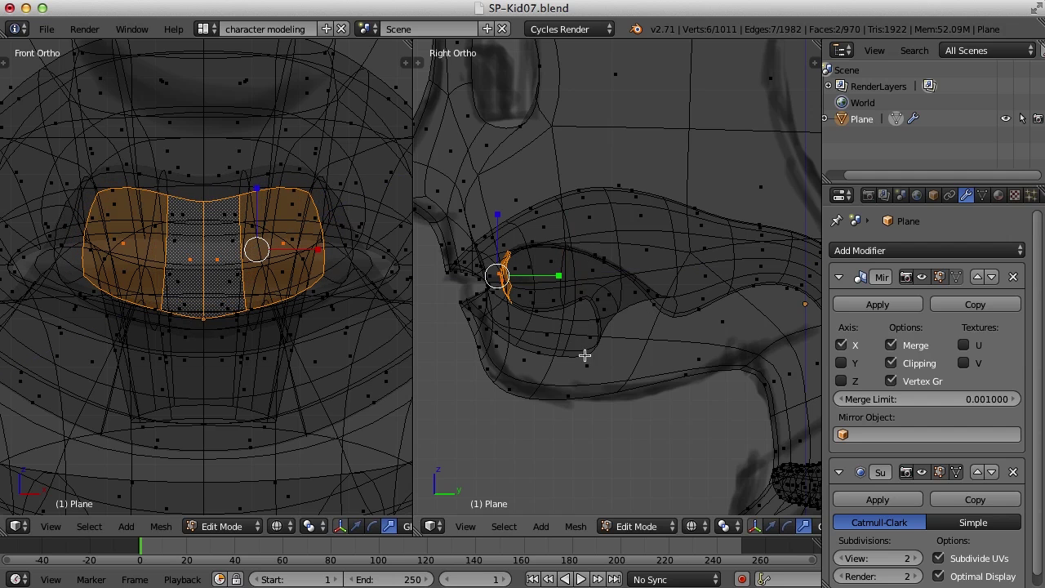
key("s")
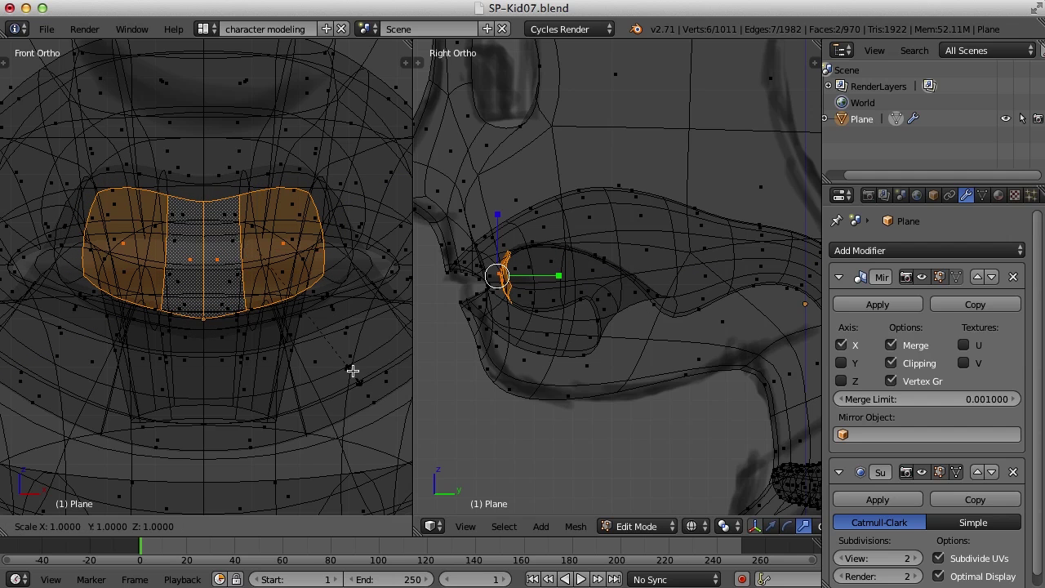
left_click(295, 298)
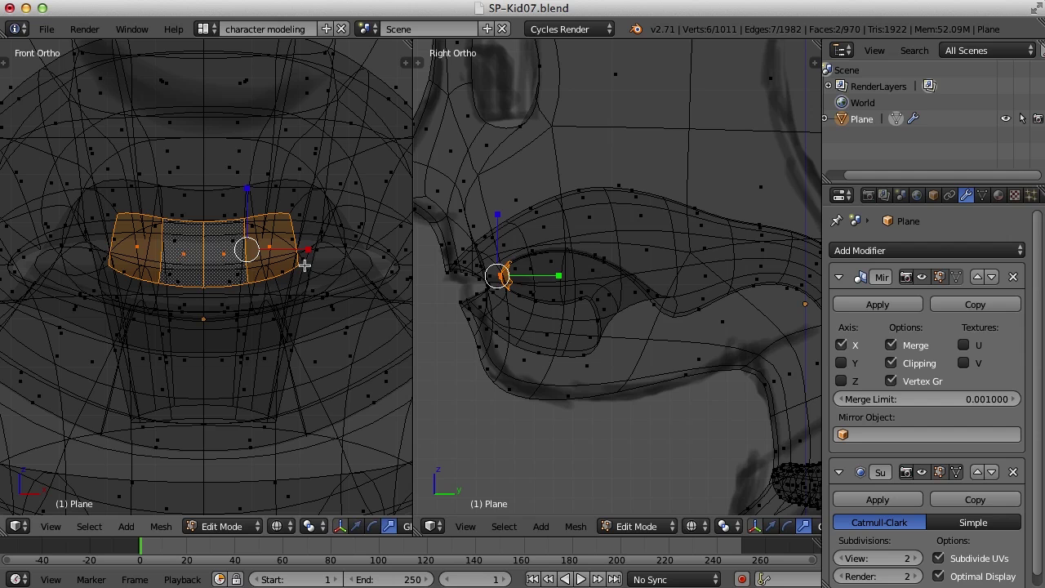
key("g")
key("x")
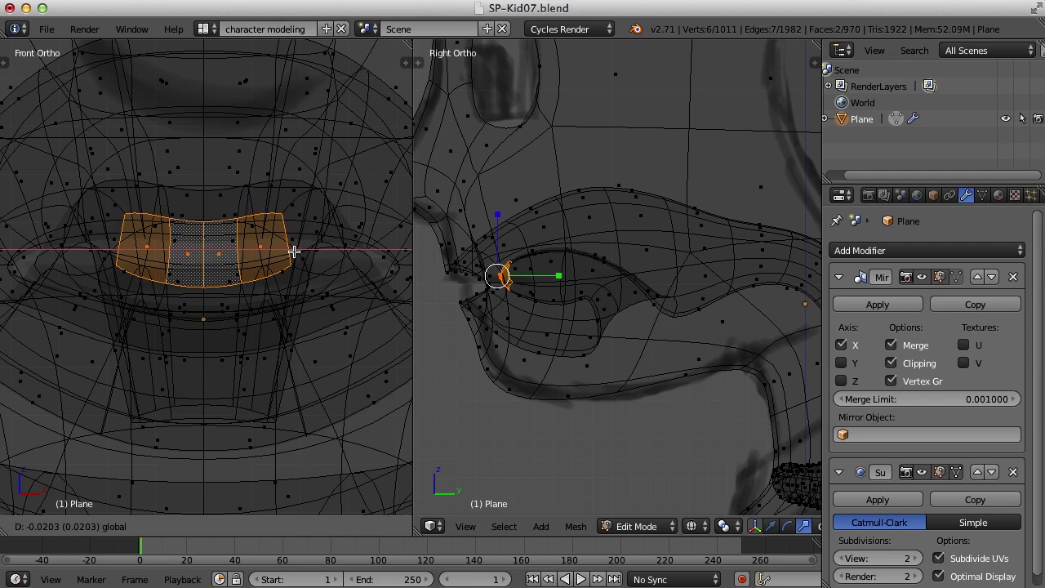
left_click(299, 251)
In edge mode, flatten the upper lip edge loop vertically and move it up and back.
scroll(202, 260, "up", 2)
key("ctrl+Tab")
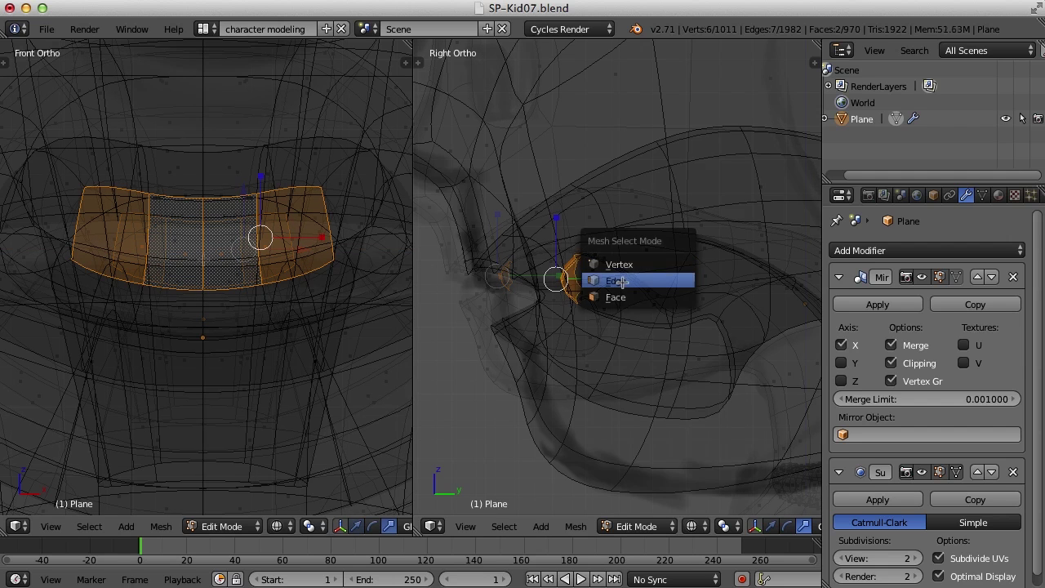
left_click(617, 281)
right_click(670, 265, "alt")
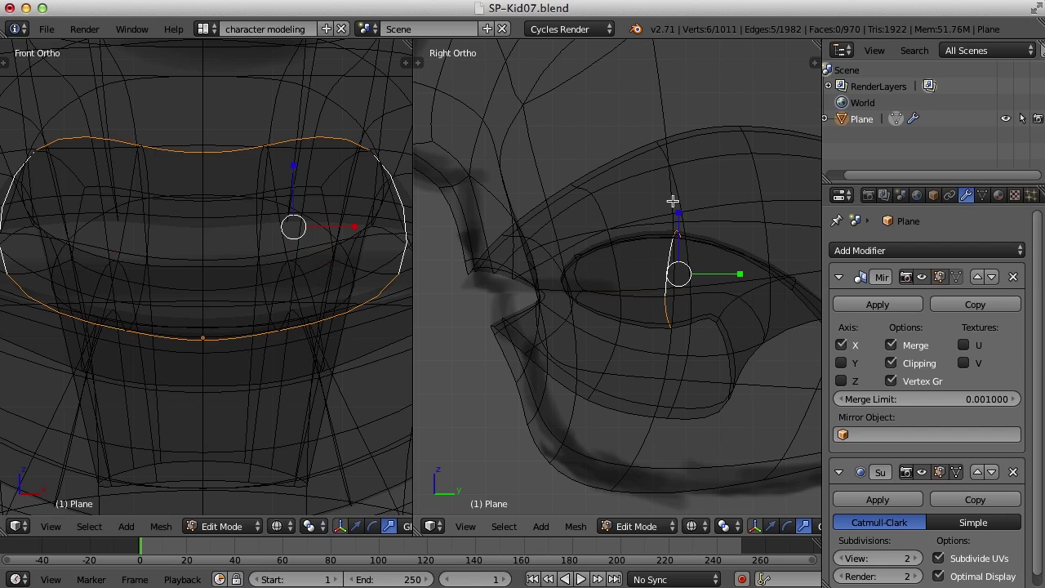
key("s")
key("z")
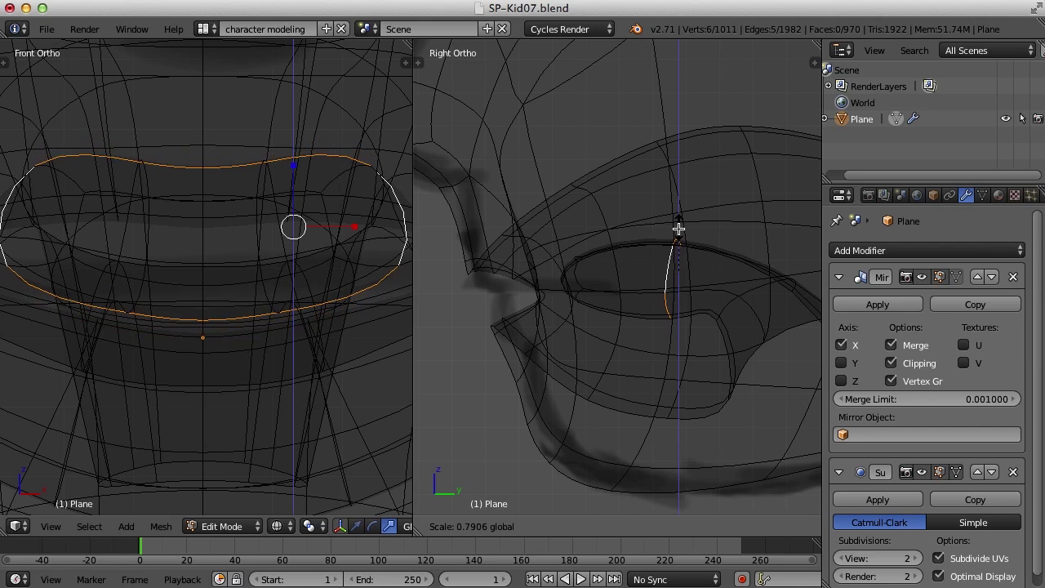
left_click(679, 234)
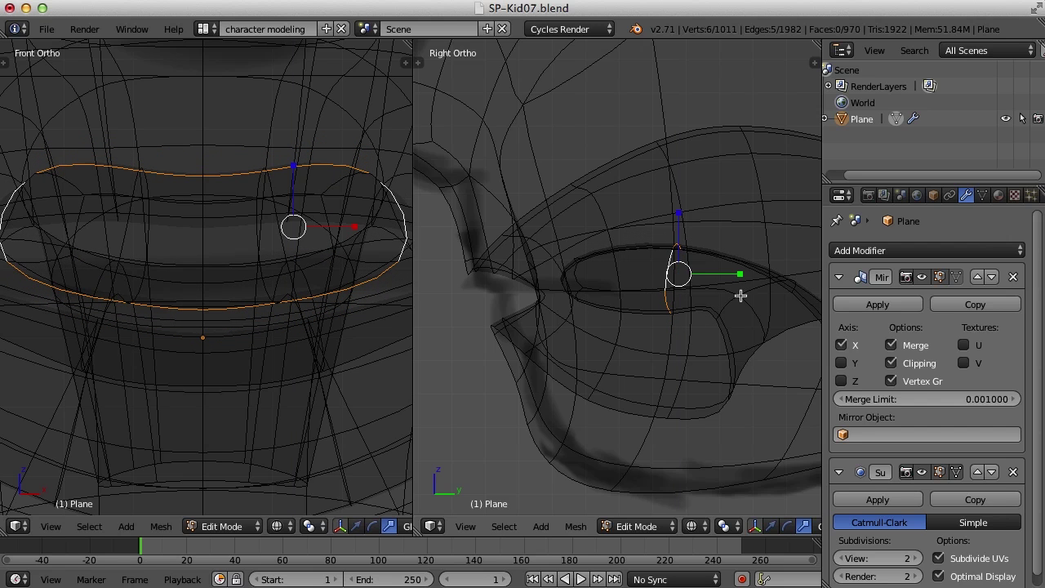
key("g")
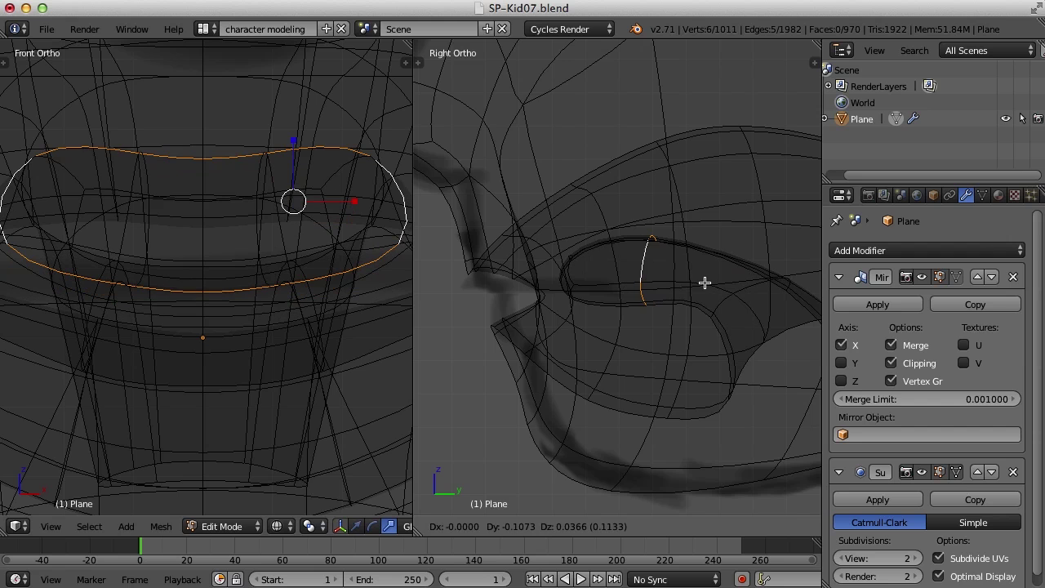
left_click(700, 289)
Enlarge one neighbouring lip loop and shrink the next one so the lips look fuller.
right_click(759, 294, "alt")
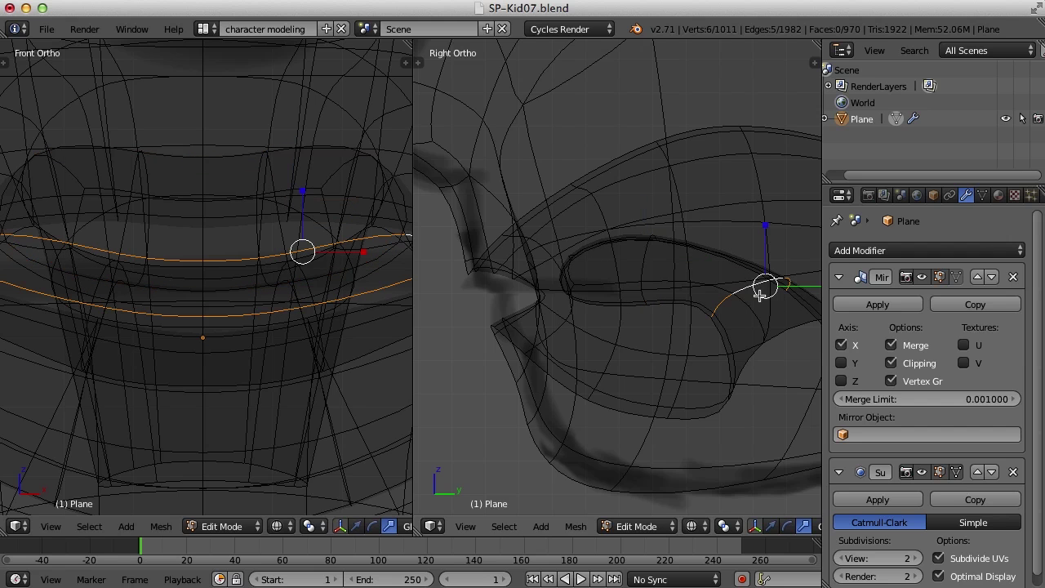
key("s")
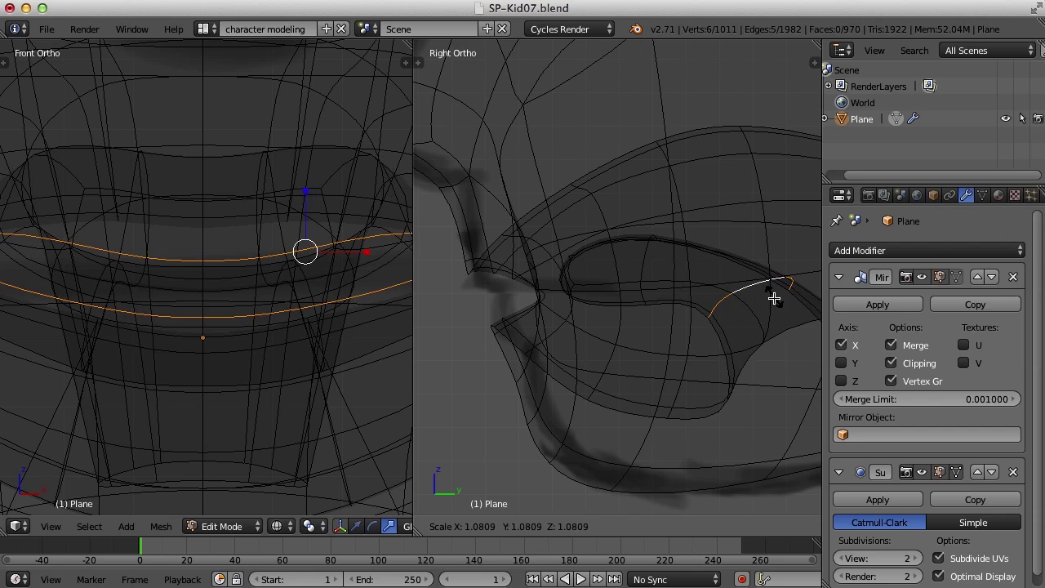
left_click(768, 294)
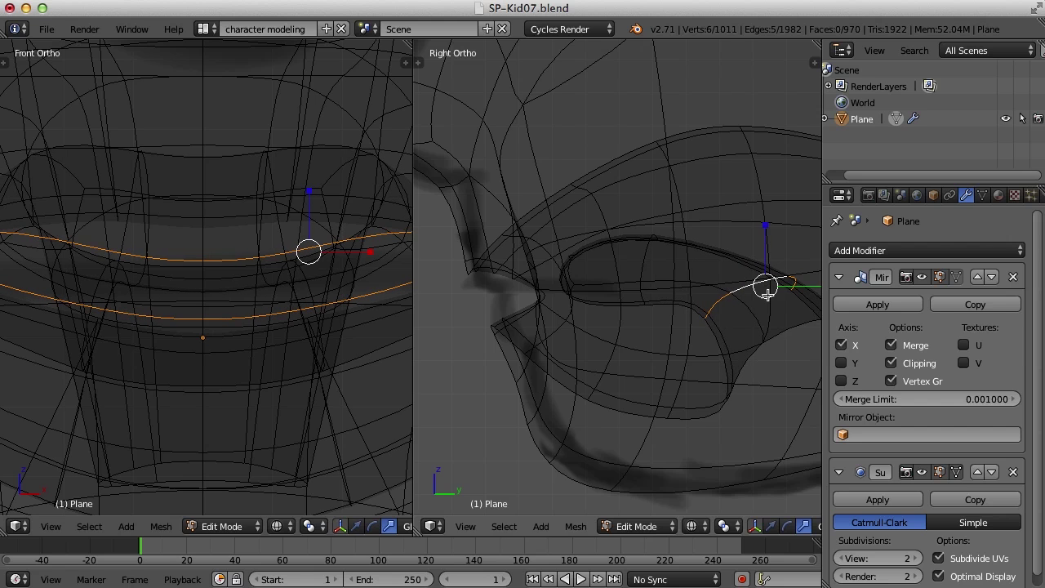
right_click(645, 263, "alt")
key("s")
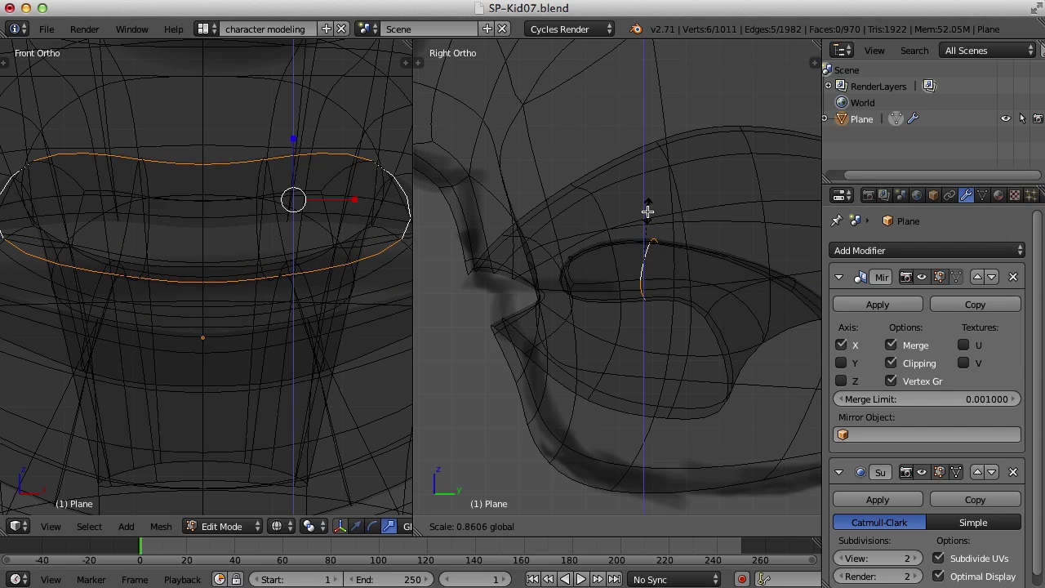
left_click(765, 294)
Switch to the Default single-view layout and view the head from below in wireframe.
key("g")
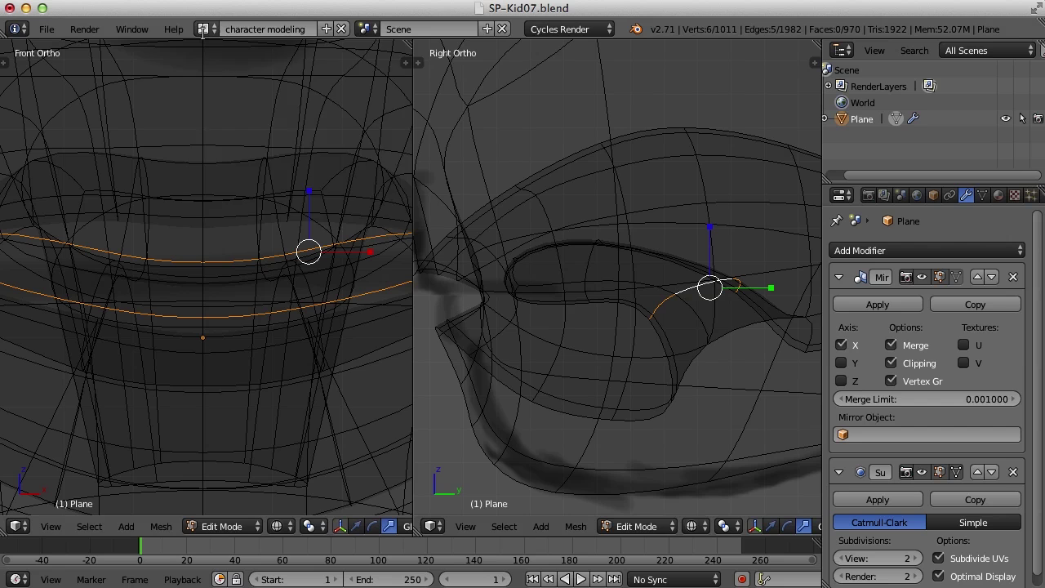
left_click(202, 29)
left_click(222, 120)
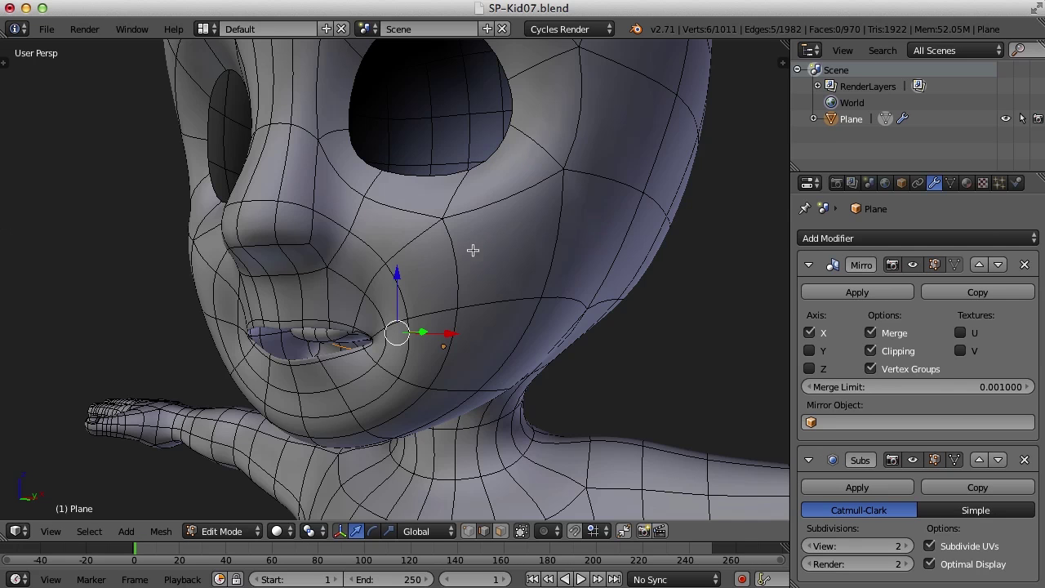
key("z")
scroll(490, 286, "up", 2)
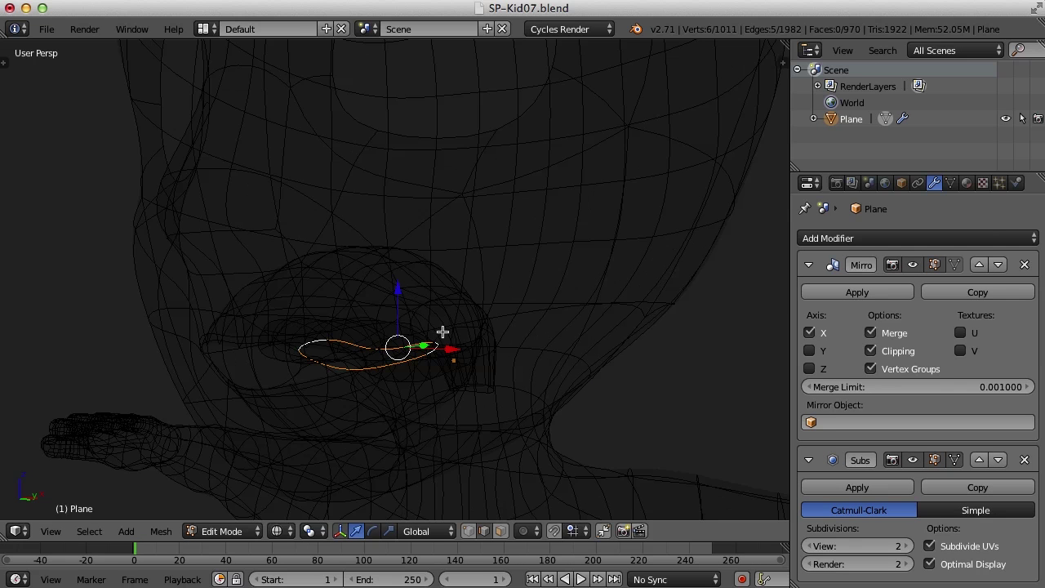
middle_click_drag(488, 303, 454, 314)
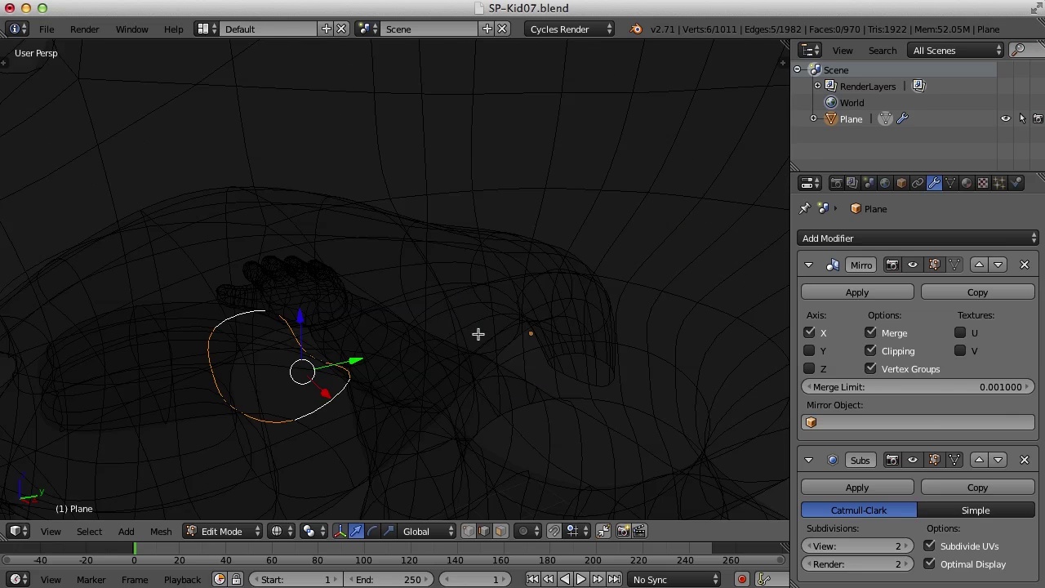
middle_click_drag(486, 333, 380, 330)
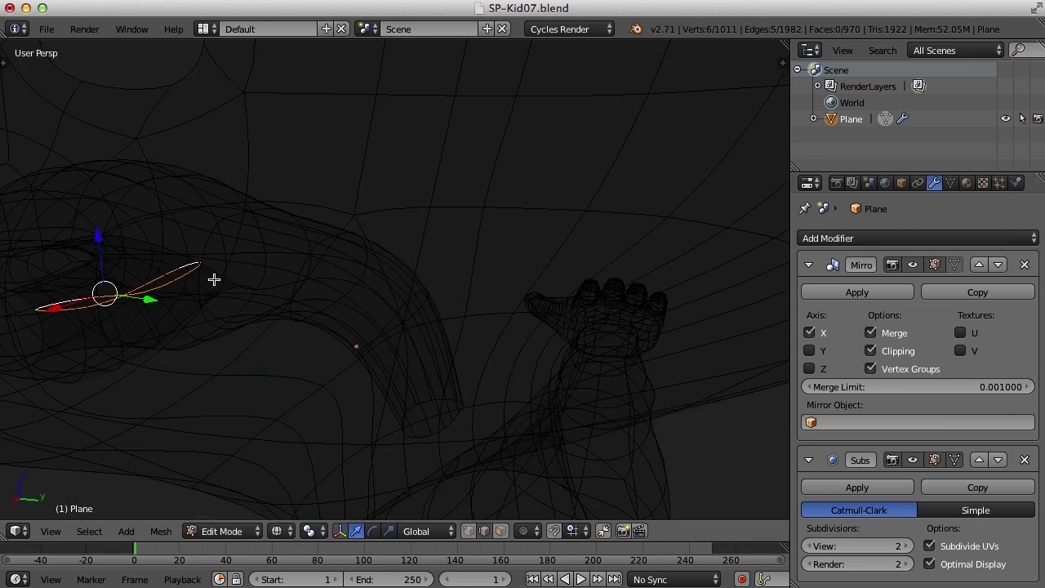
middle_click_drag(214, 279, 392, 340)
In vertex mode, select the entire inner mouth sack with Ctrl+L and centre on it.
key("ctrl+Tab")
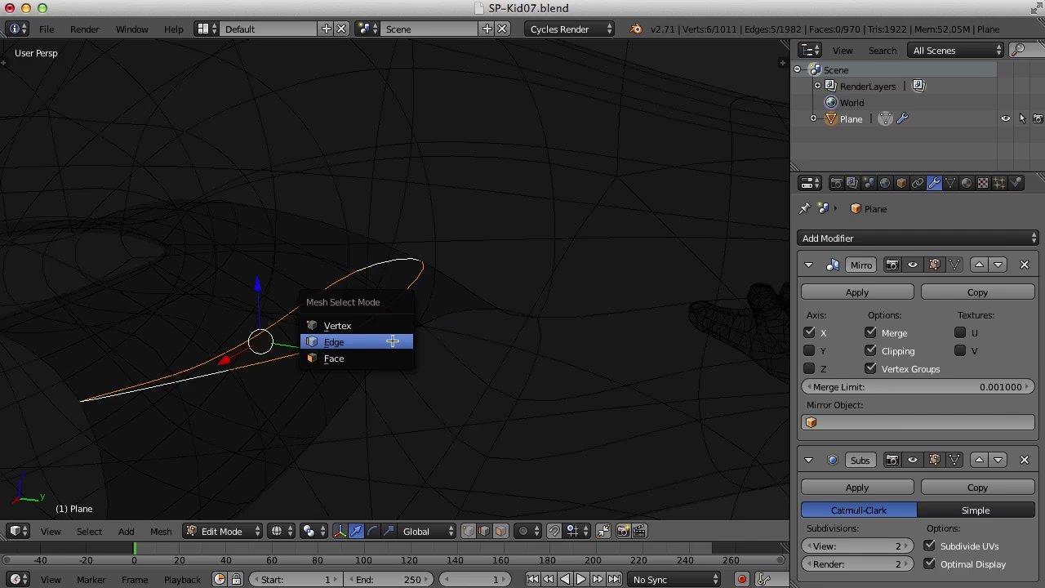
left_click(383, 325)
right_click(329, 343)
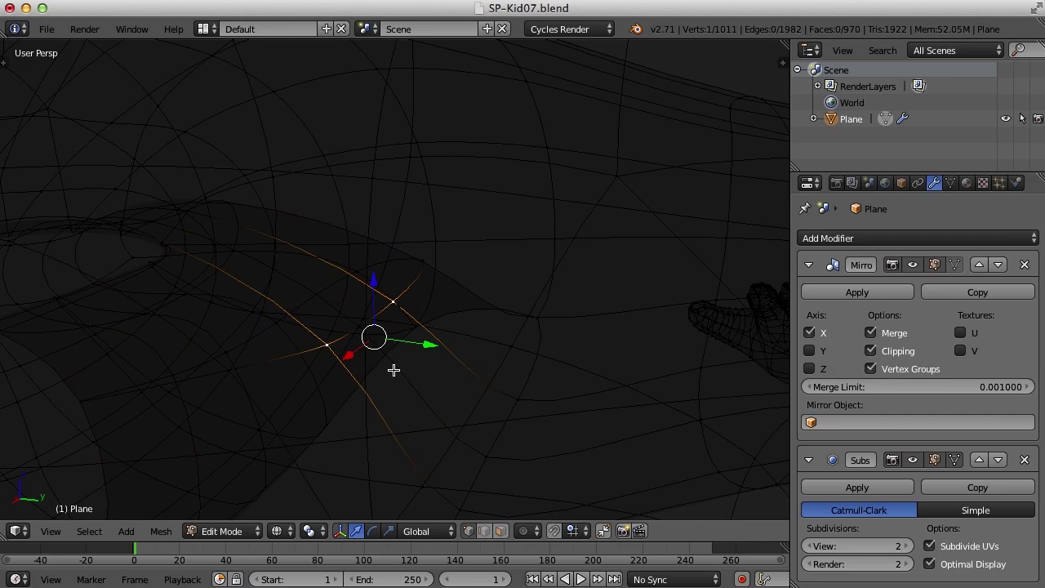
key("ctrl+l")
key("KP_Decimal")
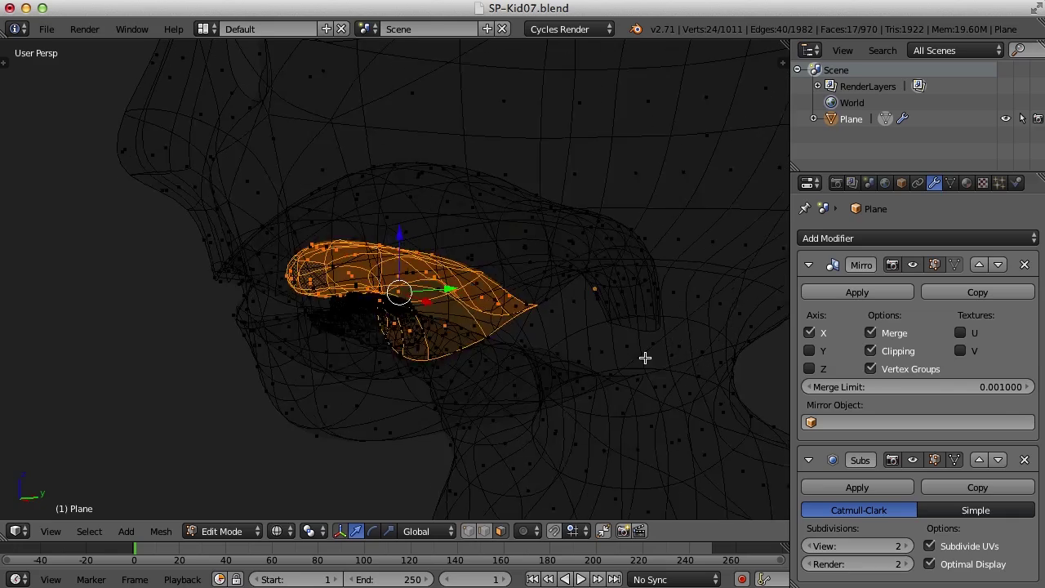
mouse_move(645, 358)
middle_mouse_down()
mouse_move(626, 373)
mouse_move(574, 369)
mouse_move(695, 359)
mouse_move(695, 350)
mouse_move(660, 356)
middle_mouse_up()
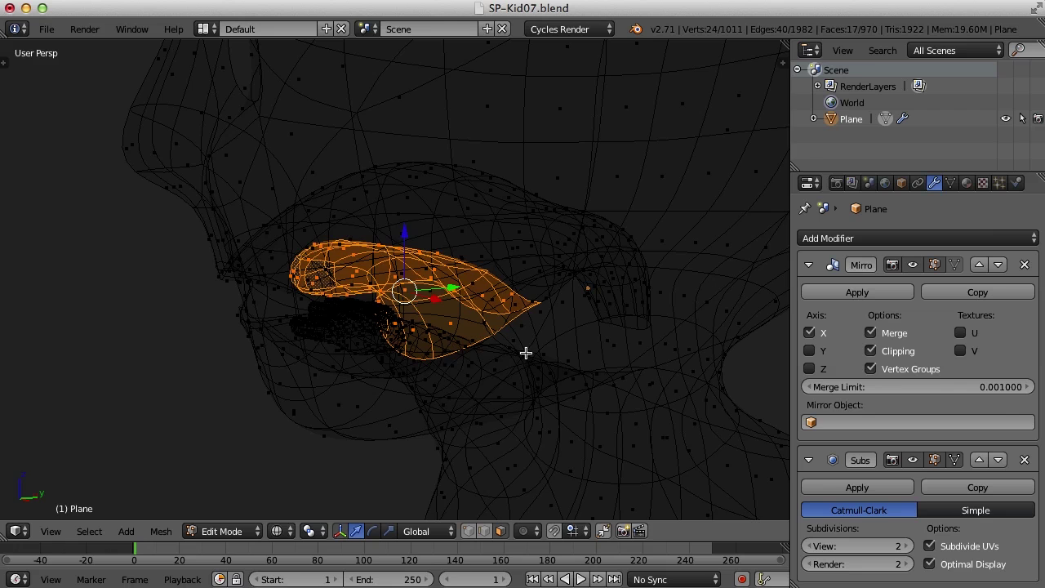
Return to solid shading and hide the selected mouth sack.
key("z")
scroll(408, 338, "up", 4)
mouse_move(408, 338)
middle_mouse_down()
mouse_move(389, 319)
mouse_move(438, 285)
mouse_move(422, 297)
mouse_move(329, 261)
mouse_move(375, 277)
mouse_move(336, 337)
middle_mouse_up()
scroll(421, 299, "up", 1)
key("h")
Push the inner rim loop of the lips back into the mouth.
key("ctrl+Tab")
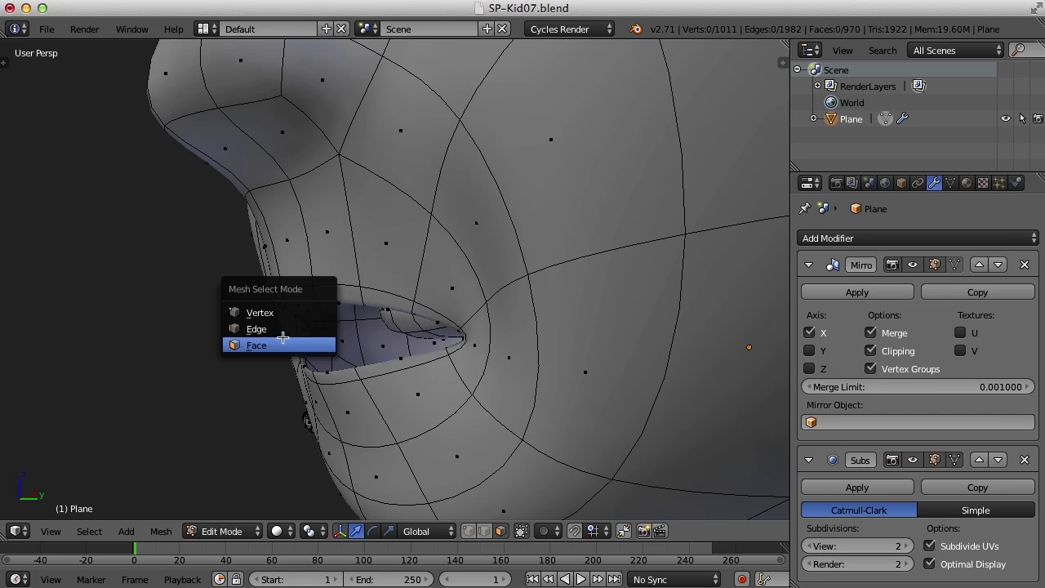
left_click(311, 328)
right_click(310, 344, "alt")
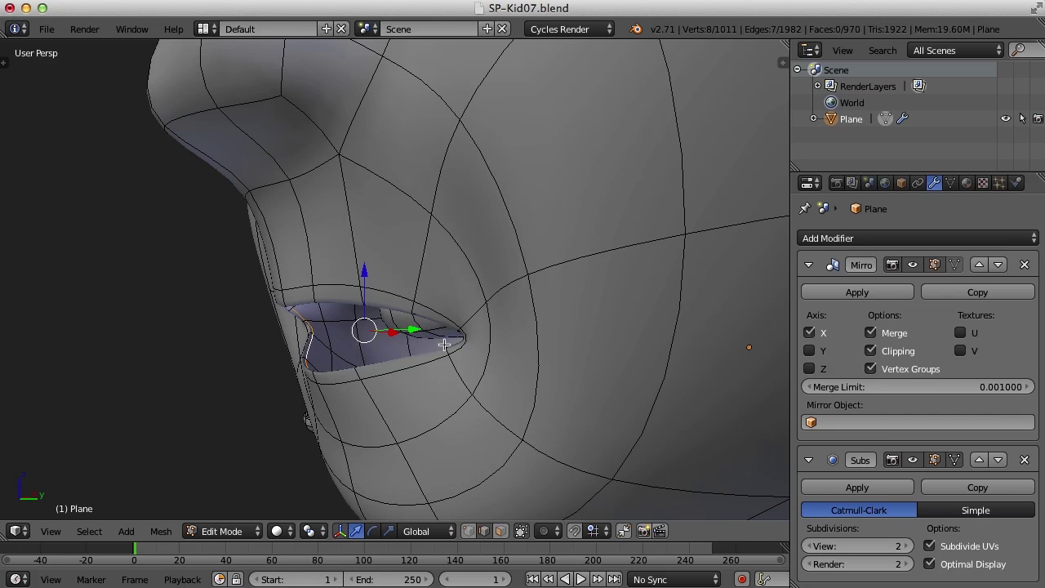
middle_click_drag(444, 344, 413, 338)
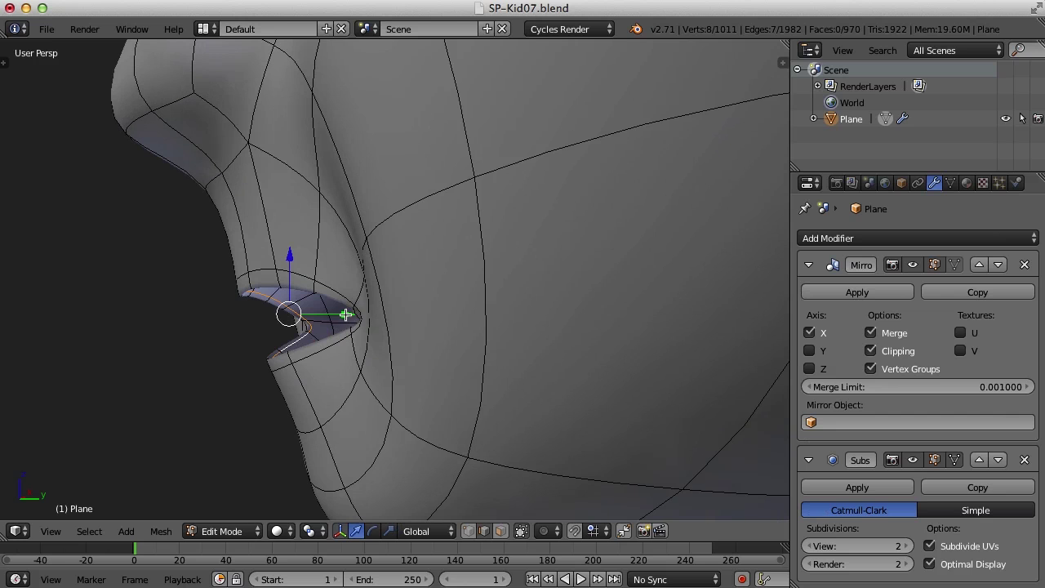
mouse_move(345, 314)
left_mouse_down()
mouse_move(373, 317)
mouse_move(327, 316)
mouse_move(337, 325)
left_mouse_up()
Select the outer lip rim loop and inspect the lips from a front-side angle.
right_click(267, 270, "alt")
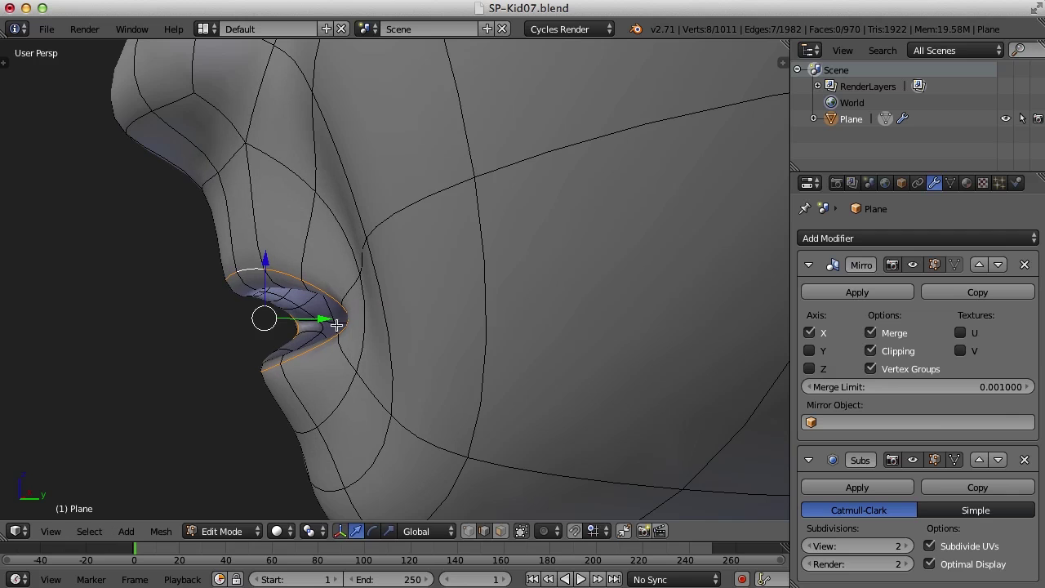
middle_click_drag(310, 353, 495, 357)
scroll(495, 358, "up", 2)
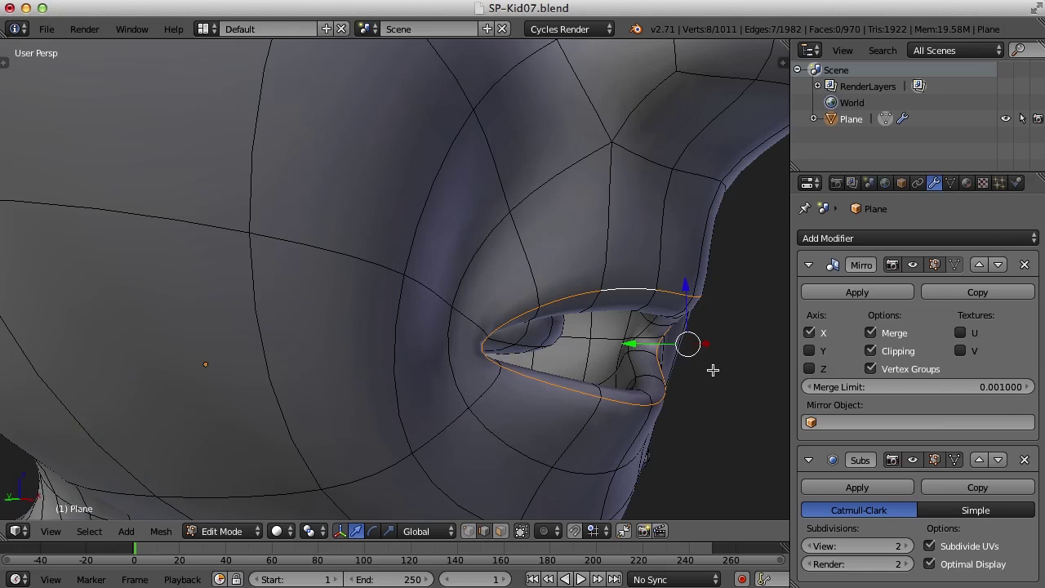
scroll(702, 363, "down", 4)
In wireframe, select the whole tongue piece, lower it along Z, then restore solid shading.
key("z")
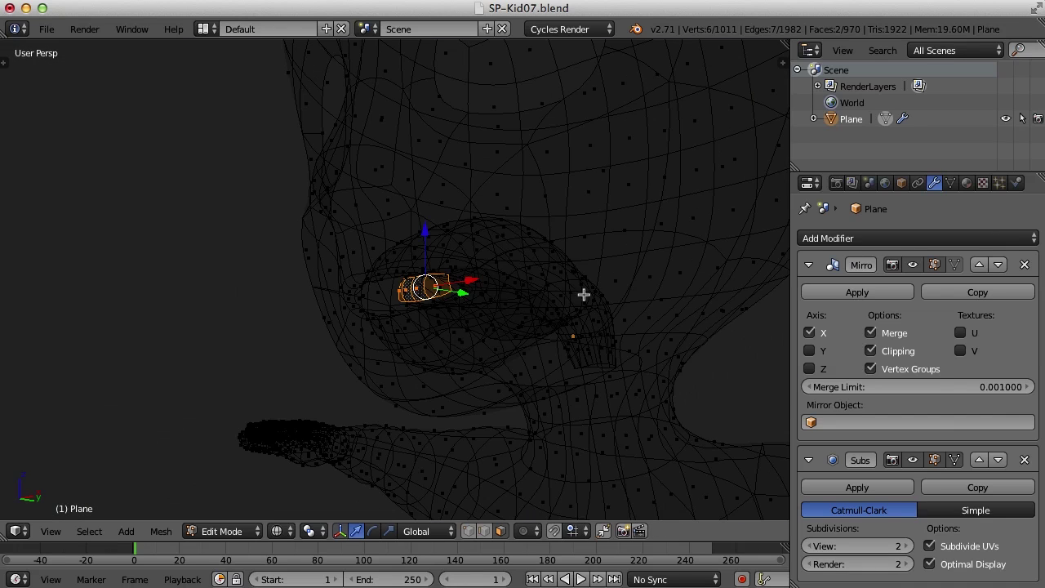
middle_click_drag(588, 292, 525, 310)
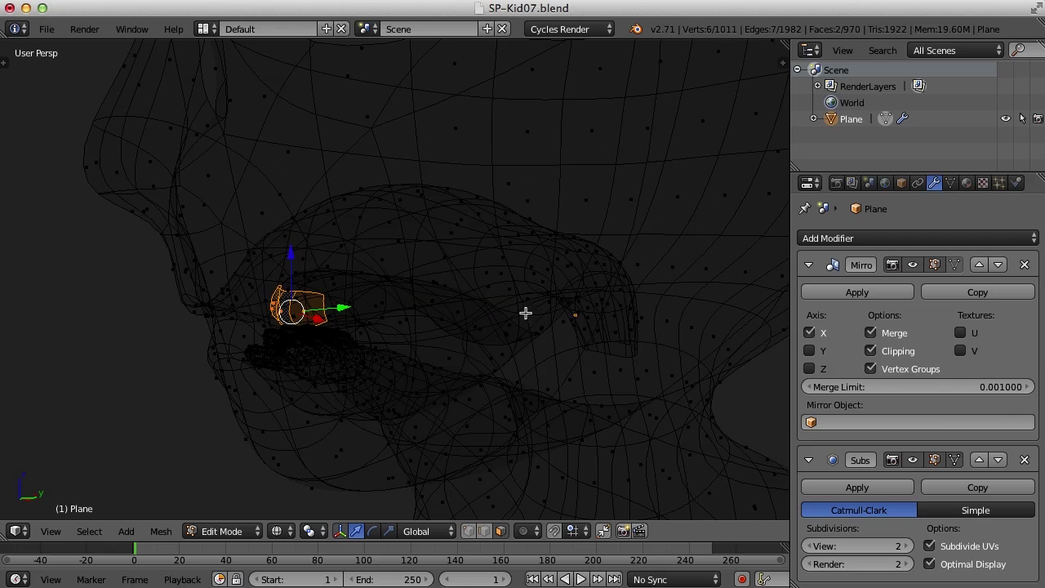
middle_click_drag(613, 325, 565, 315)
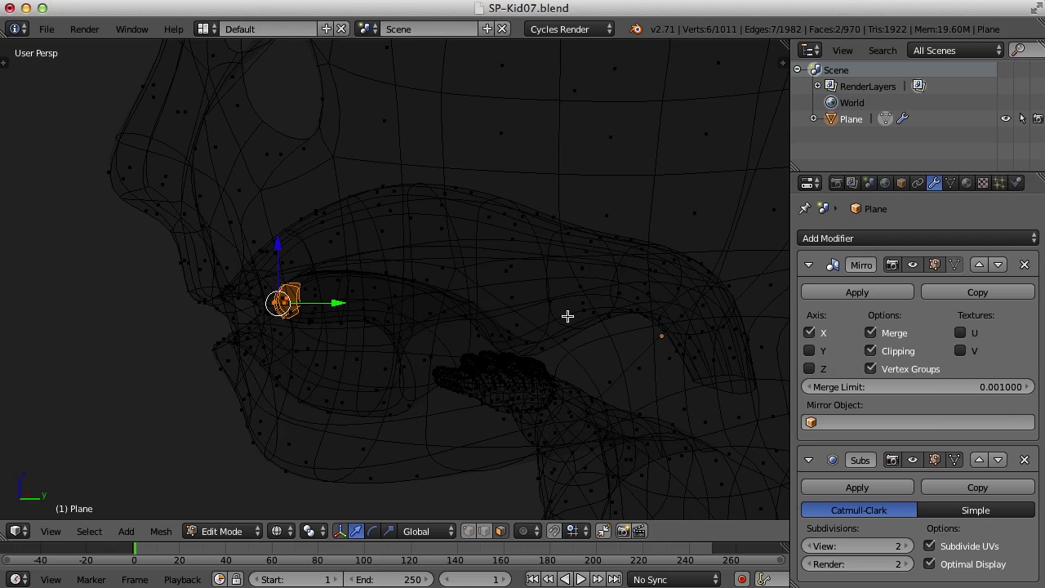
key("ctrl+KP_Add")
key("ctrl+KP_Add")
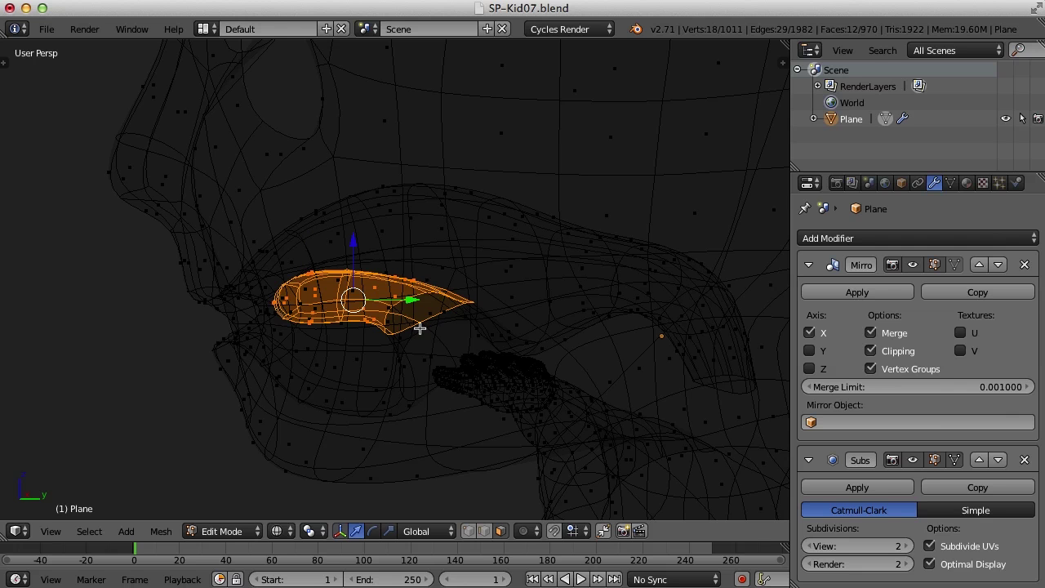
left_click_drag(356, 242, 355, 278)
mouse_move(354, 279)
middle_mouse_down()
mouse_move(322, 342)
mouse_move(433, 356)
middle_mouse_up()
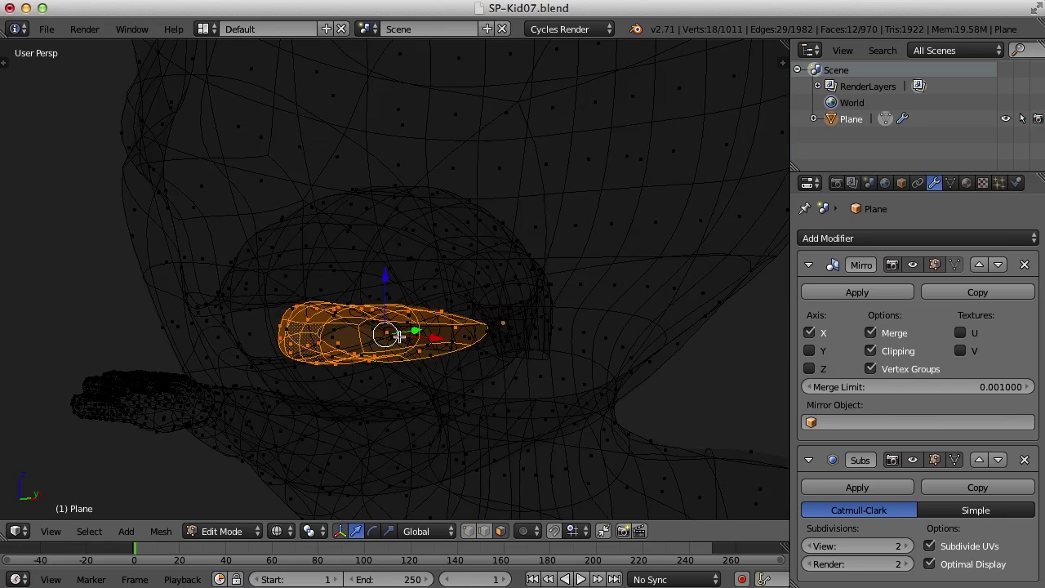
key("z")
key("a")
scroll(467, 374, "down", 5)
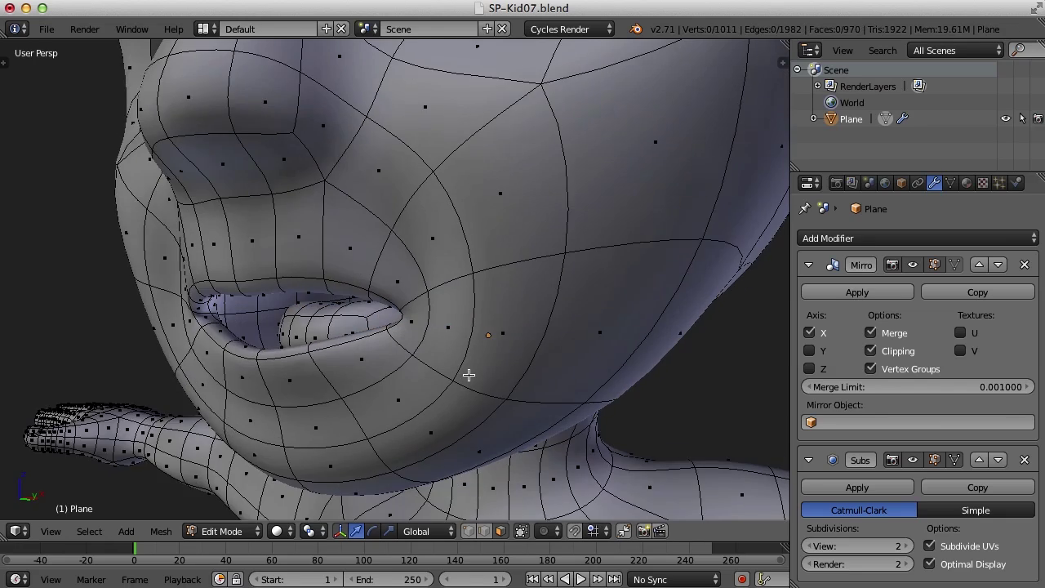
mouse_move(475, 376)
middle_mouse_down()
mouse_move(427, 381)
mouse_move(482, 387)
mouse_move(443, 381)
mouse_move(437, 393)
mouse_move(492, 384)
middle_mouse_up()
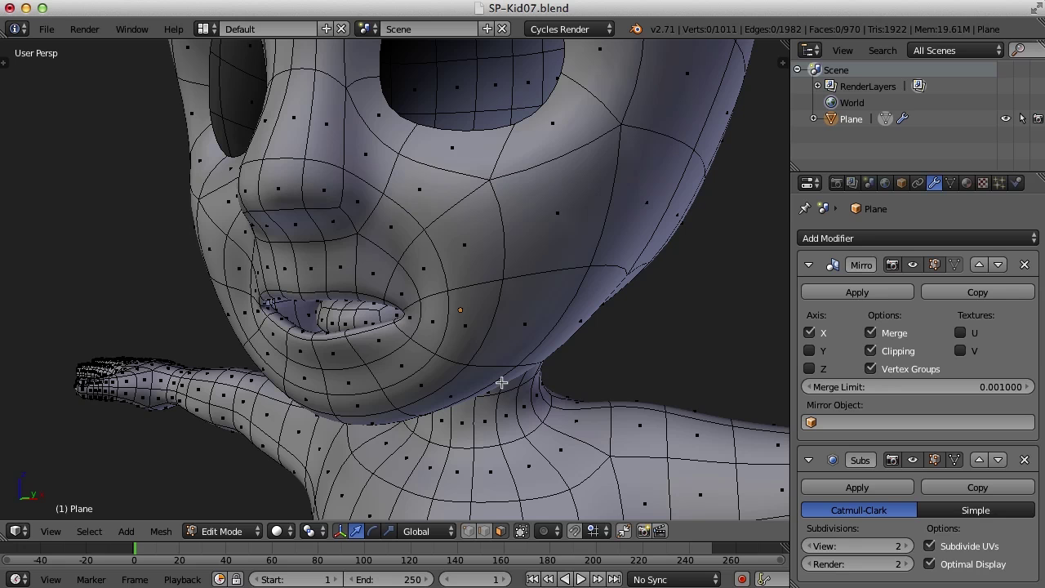